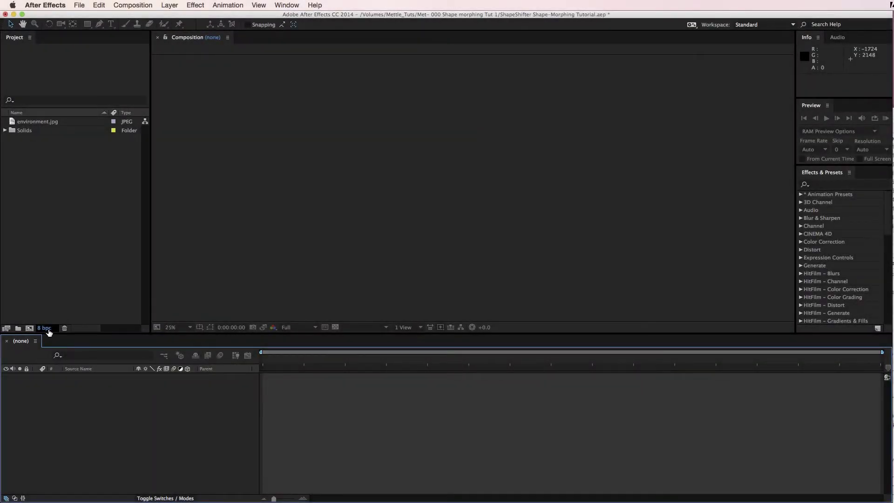
- Switch the project to 16 bpc and create a 1024×1024 composition named Displacement Map
{"action": "left_click", "coordinate": [48, 329], "text": "alt"}
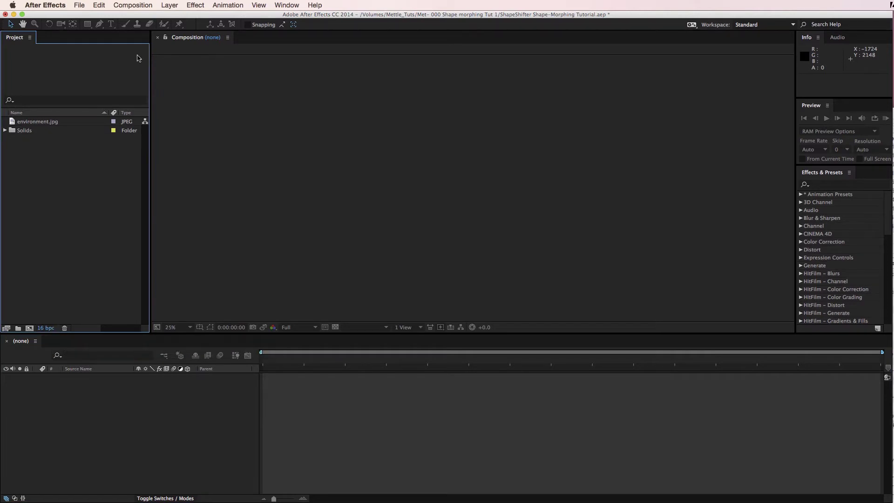
{"action": "left_click", "coordinate": [133, 5]}
{"action": "left_click", "coordinate": [131, 16]}
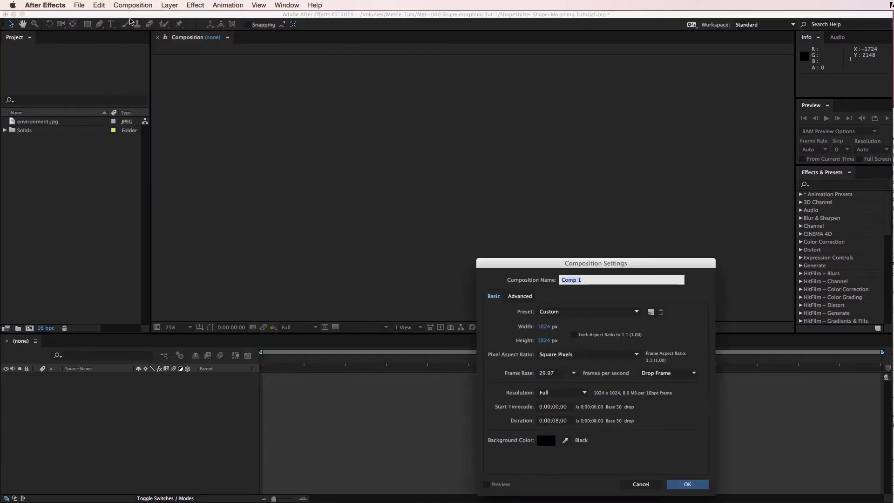
{"action": "type", "text": "Displacement Map"}
{"action": "left_click", "coordinate": [685, 484]}
- Start a new solid layer named shapes
{"action": "left_click", "coordinate": [168, 6]}
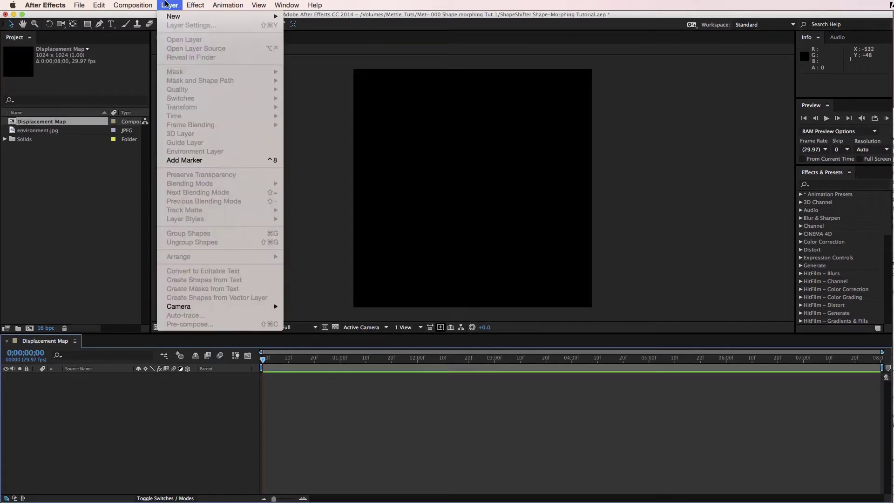
{"action": "mouse_move", "coordinate": [173, 16]}
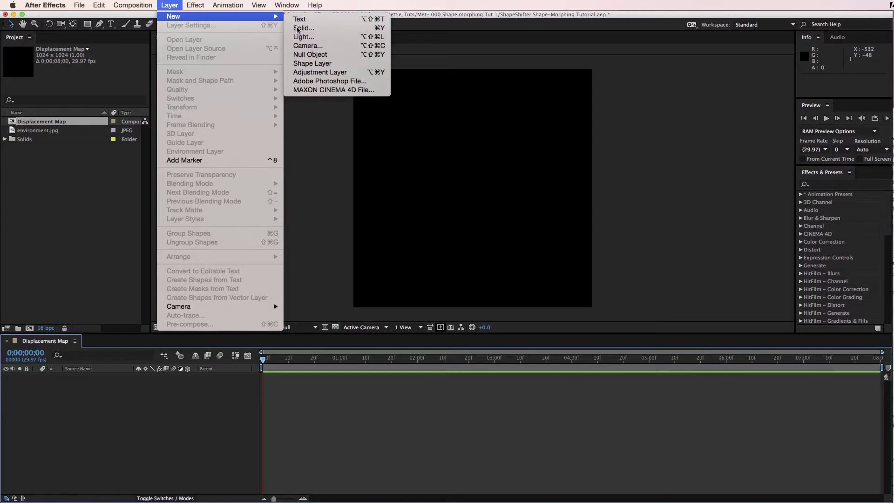
{"action": "left_click", "coordinate": [317, 25]}
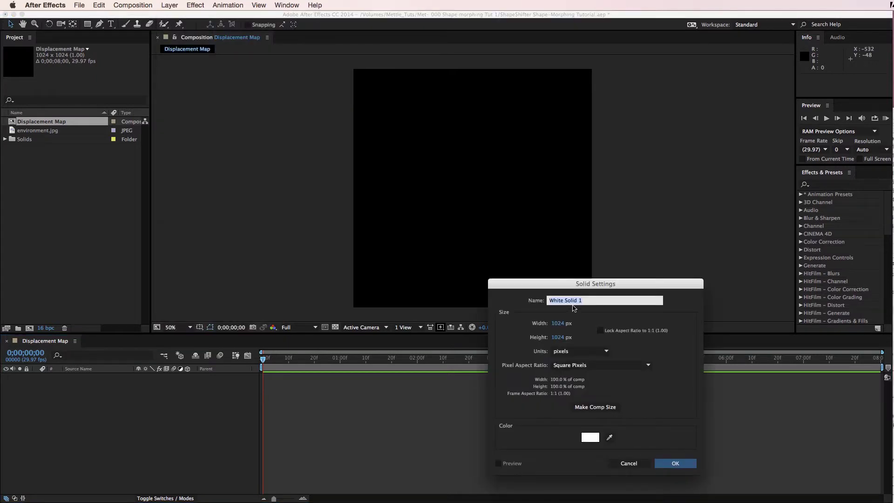
{"action": "type", "text": "shapes"}
- Create the white shapes solid and show the title/action safe margins
{"action": "left_click", "coordinate": [675, 463]}
{"action": "left_click", "coordinate": [200, 328]}
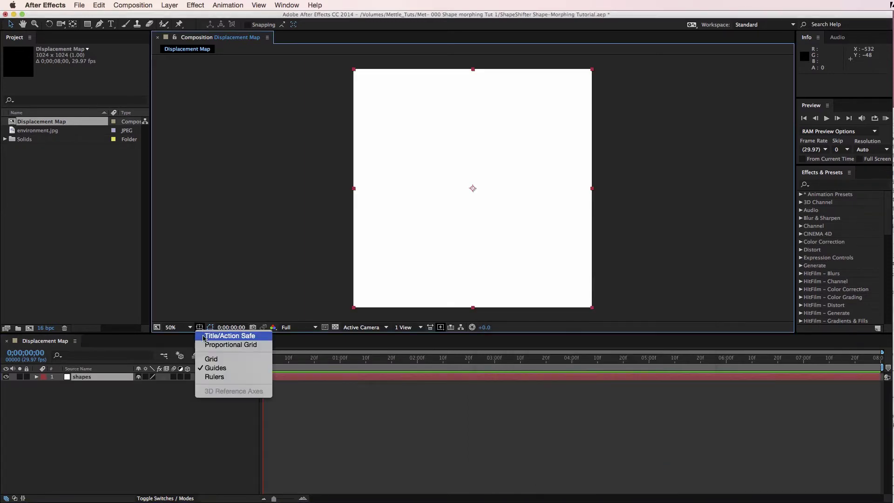
{"action": "left_click", "coordinate": [204, 336]}
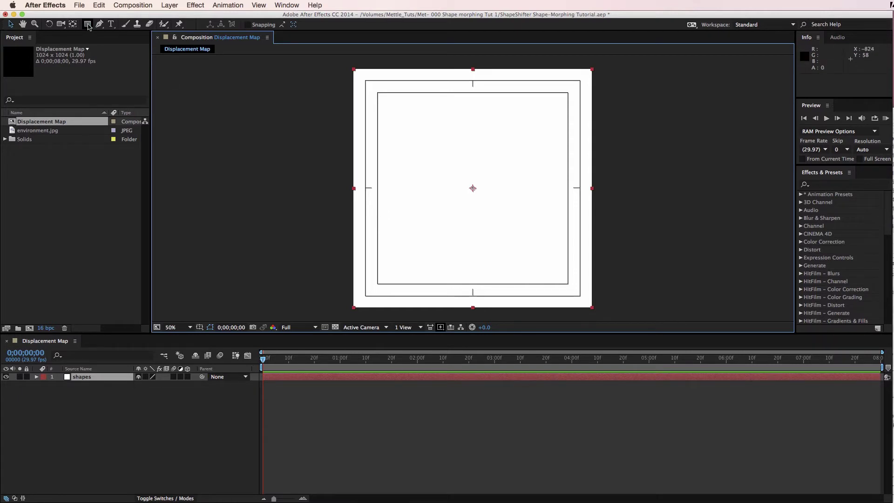
- Draw a rectangle mask inside the safe area and set its first Mask Path keyframe
{"action": "left_click", "coordinate": [87, 25]}
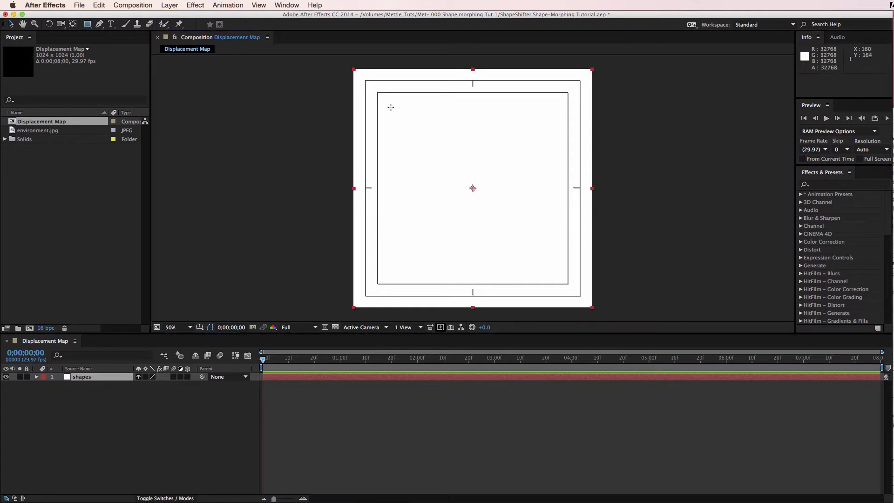
{"action": "left_click_drag", "start_coordinate": [391, 107], "coordinate": [556, 272]}
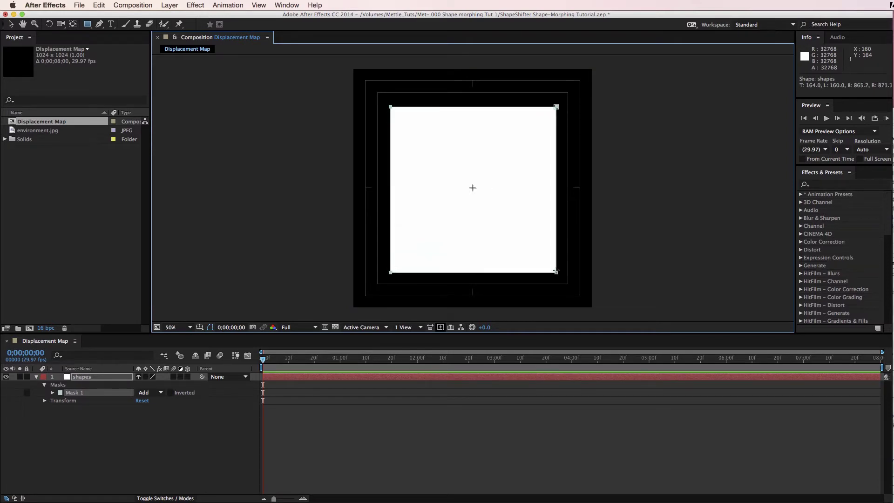
{"action": "left_click", "coordinate": [53, 394]}
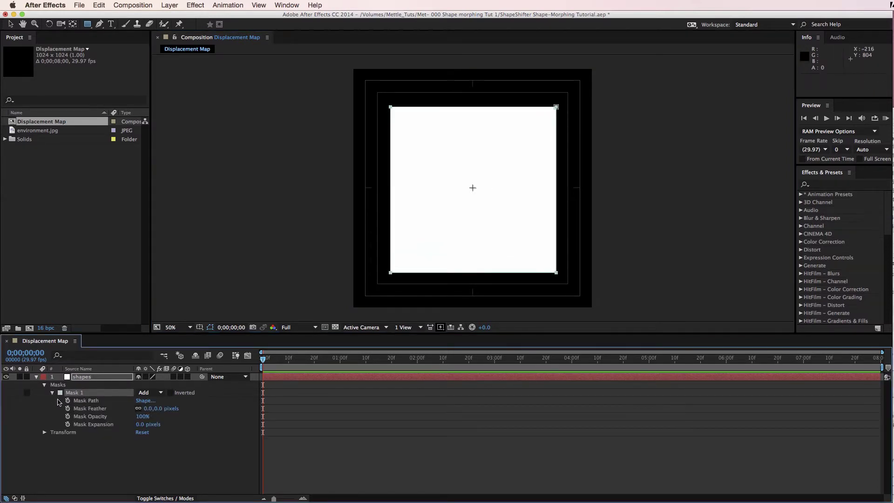
{"action": "left_click", "coordinate": [68, 400]}
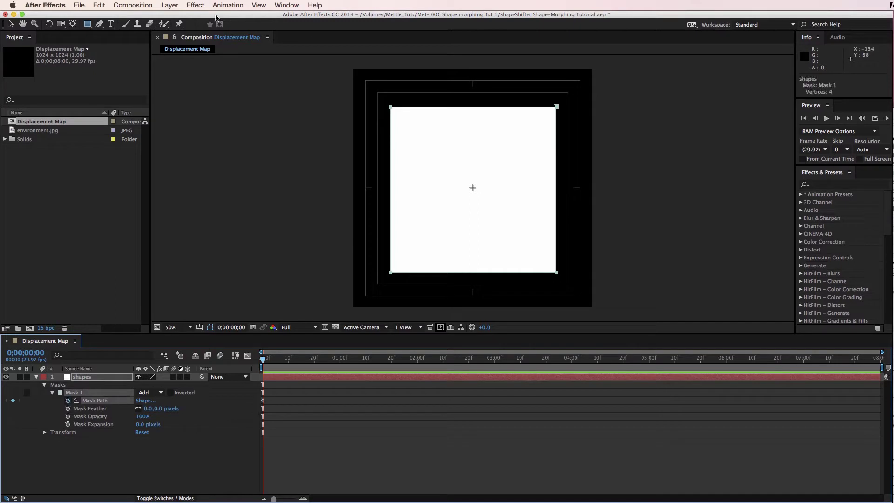
- Add a layer marker commented 'square' at the start frame
{"action": "left_click", "coordinate": [169, 5]}
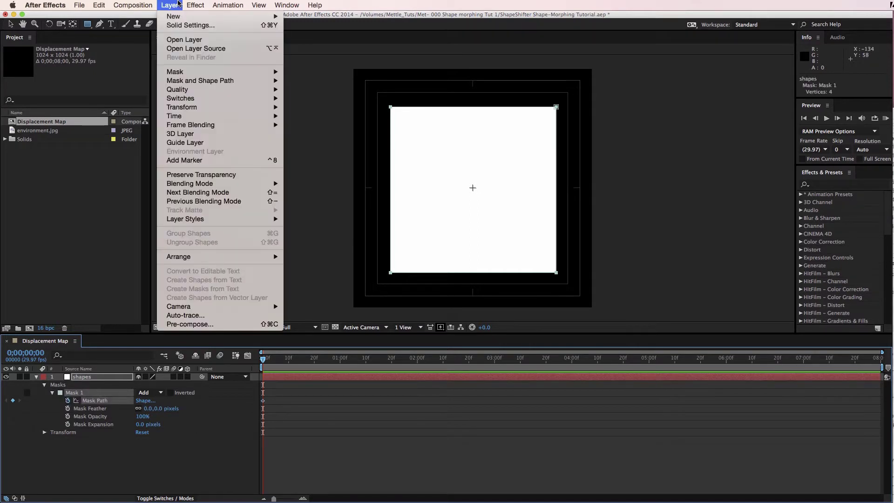
{"action": "left_click", "coordinate": [185, 161]}
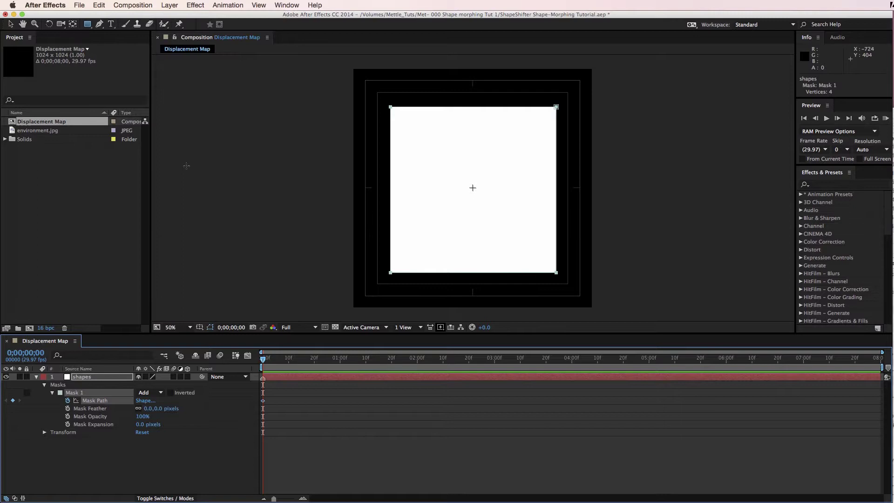
{"action": "double_click", "coordinate": [263, 381]}
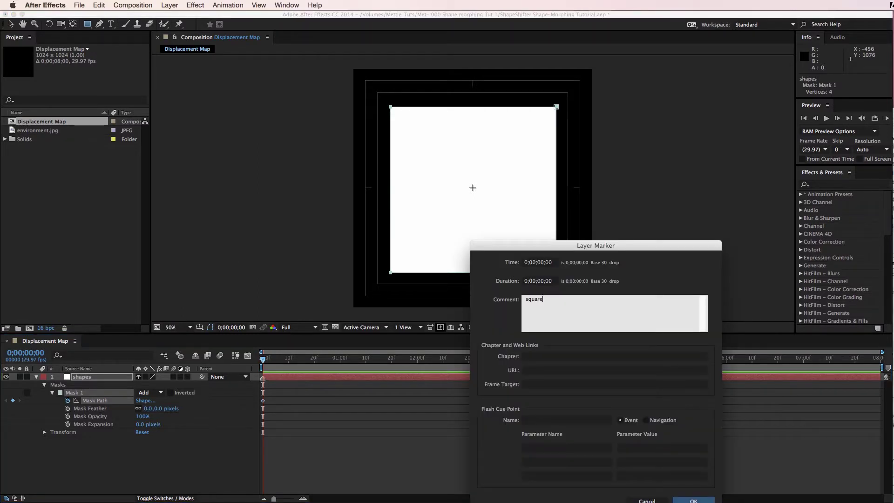
{"action": "type", "text": "square"}
{"action": "left_click", "coordinate": [694, 499]}
{"action": "left_click_drag", "start_coordinate": [263, 360], "coordinate": [418, 361]}
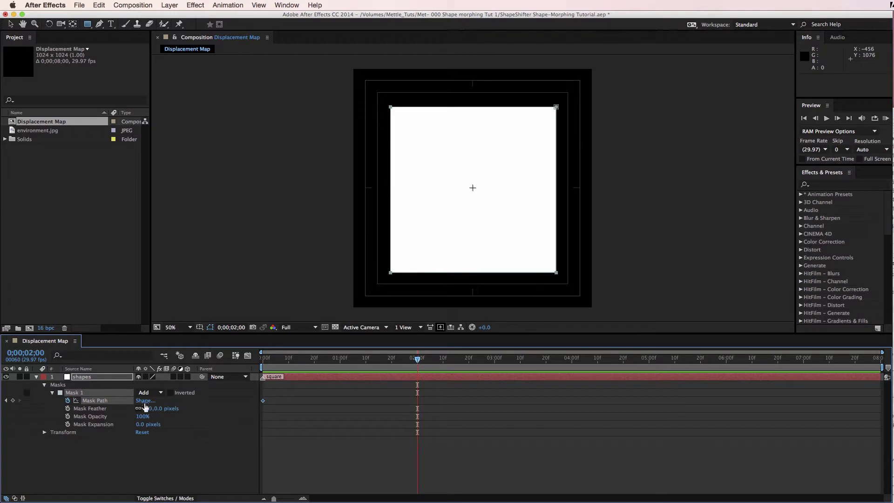
- Reset the mask shape to an ellipse at 2 seconds, creating a circle keyframe
{"action": "left_click", "coordinate": [146, 401]}
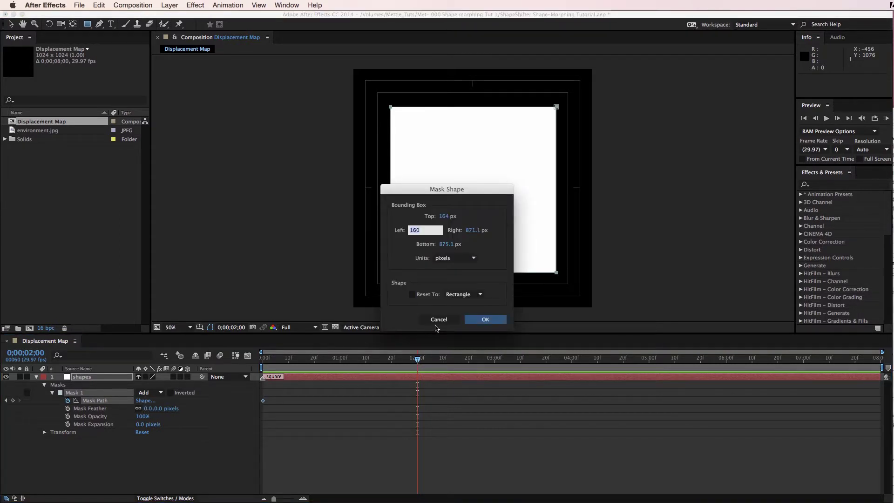
{"action": "left_click", "coordinate": [466, 295]}
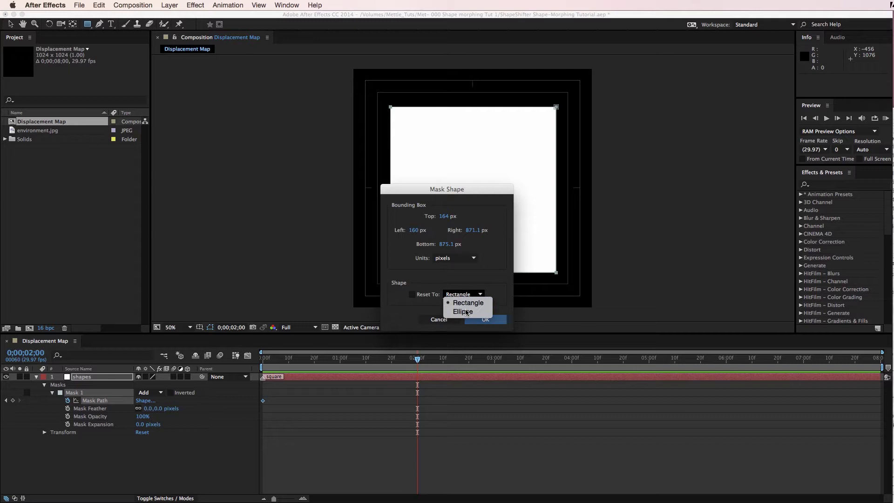
{"action": "left_click", "coordinate": [463, 312]}
{"action": "left_click", "coordinate": [484, 320]}
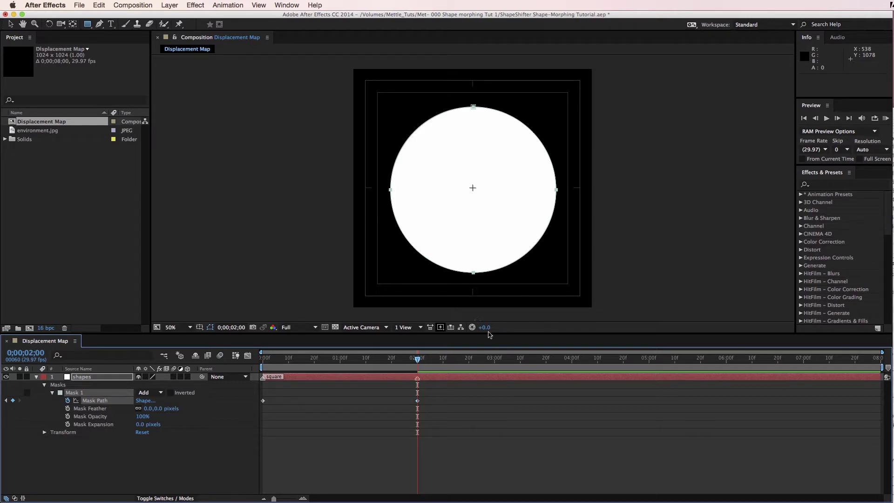
- Label the 2-second layer marker 'circle'
{"action": "double_click", "coordinate": [418, 380]}
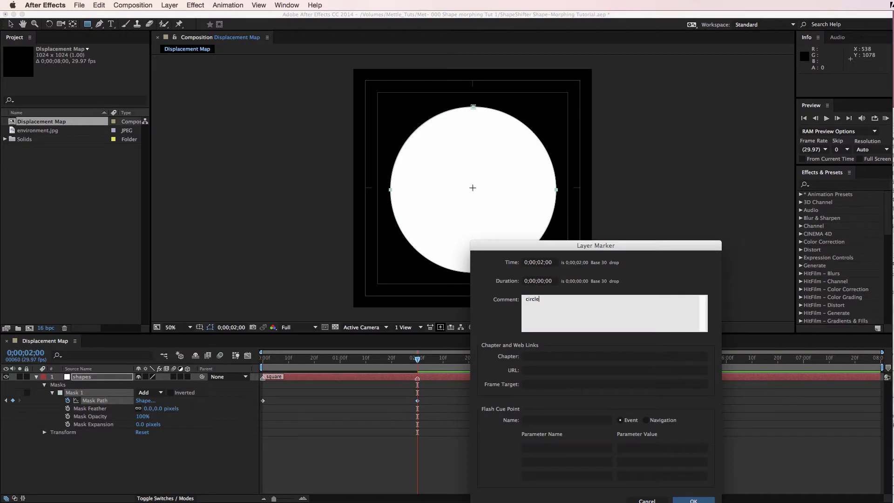
{"action": "key", "text": "Return"}
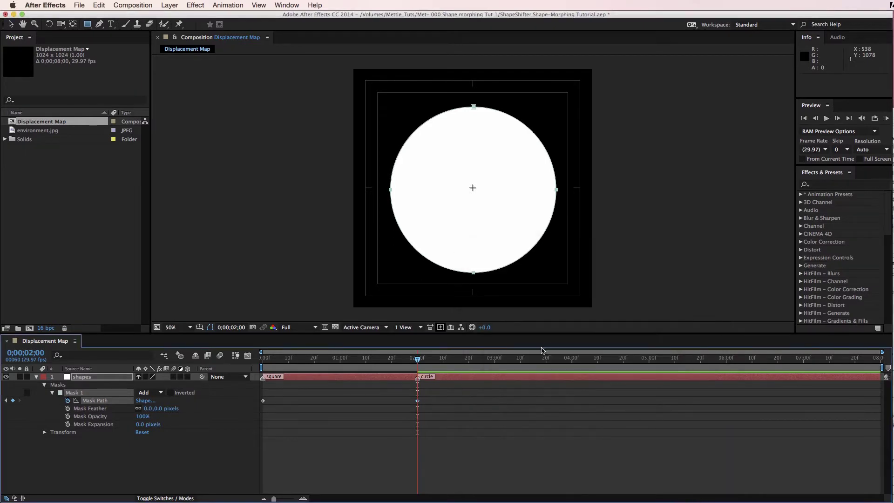
{"action": "left_click", "coordinate": [572, 358]}
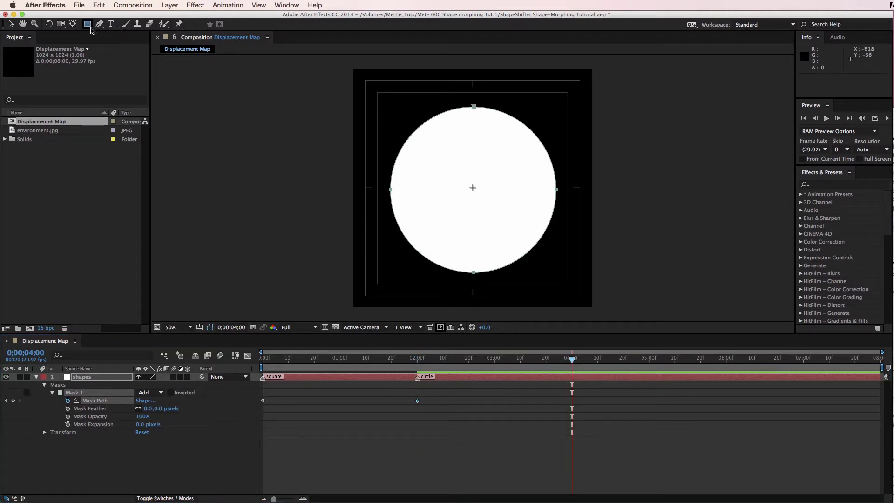
- Replace the mask with a pentagon, scale it to about 72% and move it down to centre
{"action": "left_click", "coordinate": [89, 25]}
{"action": "left_click", "coordinate": [126, 45]}
{"action": "double_click", "coordinate": [87, 24]}
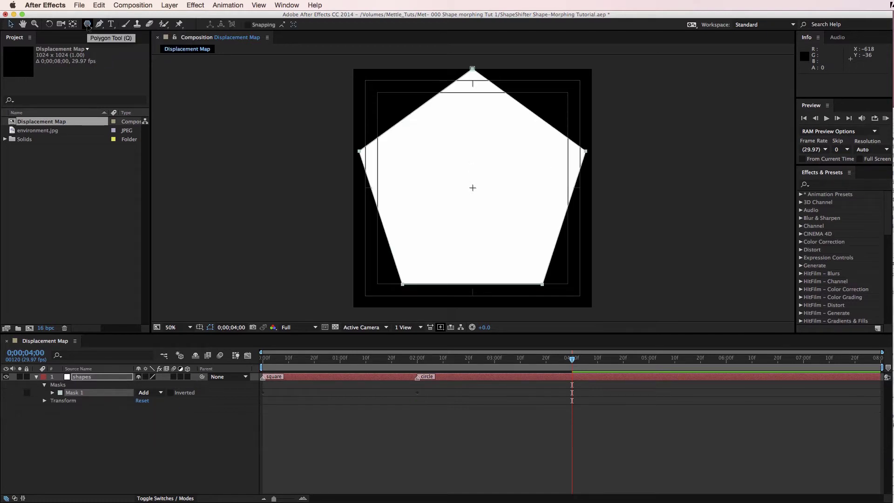
{"action": "double_click", "coordinate": [507, 272]}
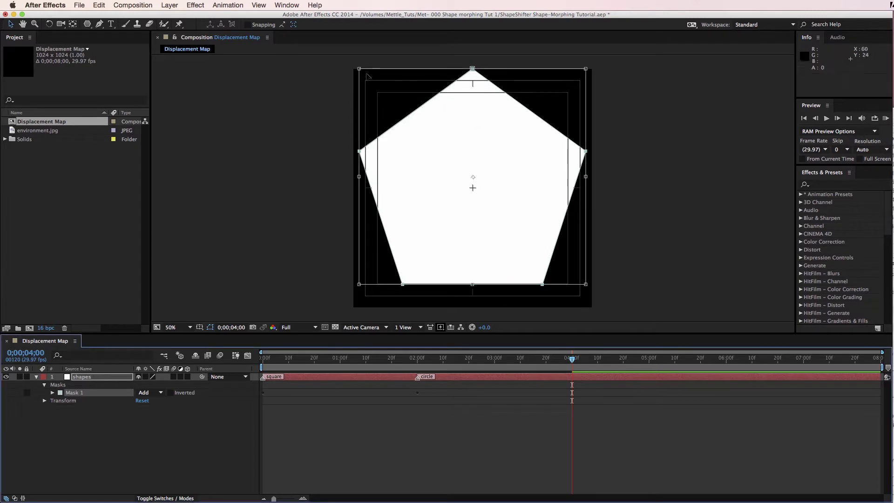
{"action": "left_click_drag", "start_coordinate": [362, 71], "coordinate": [385, 102]}
{"action": "left_click_drag", "start_coordinate": [469, 122], "coordinate": [465, 133]}
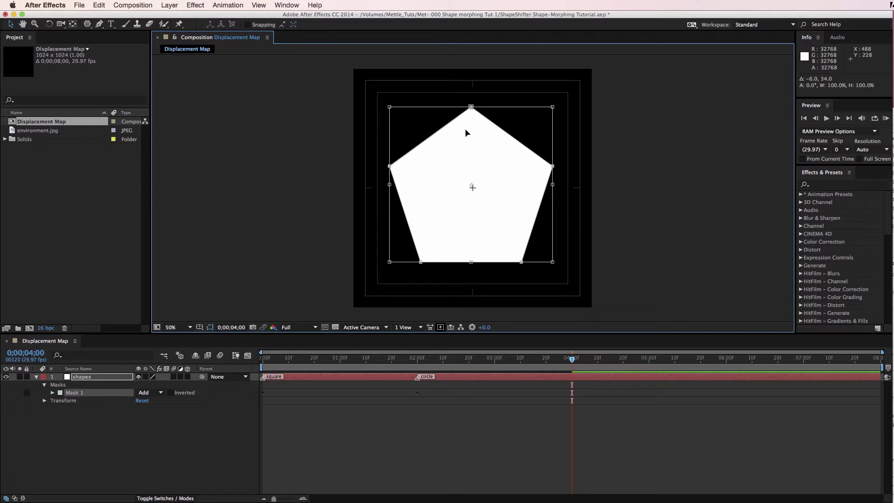
- At 6 seconds, replace the mask with a five-point star scaled to 74.5% and nudged down
{"action": "left_click", "coordinate": [730, 359]}
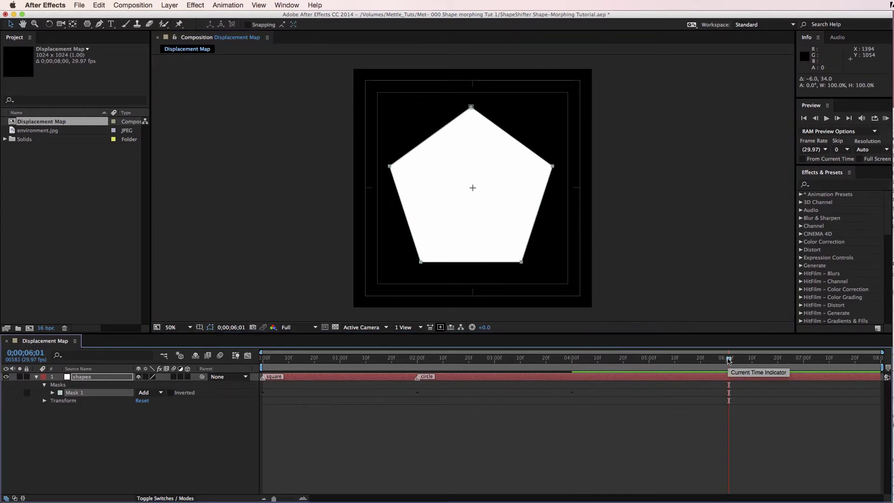
{"action": "left_click_drag", "start_coordinate": [730, 360], "coordinate": [727, 359]}
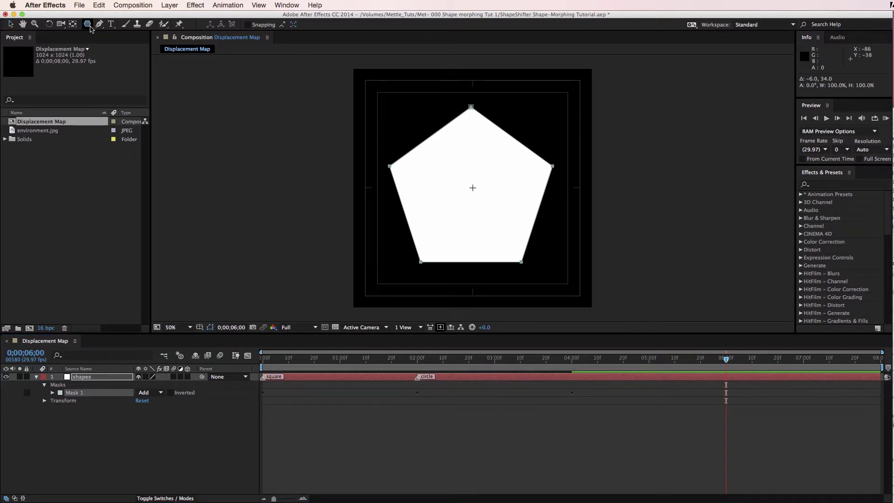
{"action": "left_click_drag", "start_coordinate": [91, 29], "coordinate": [116, 65]}
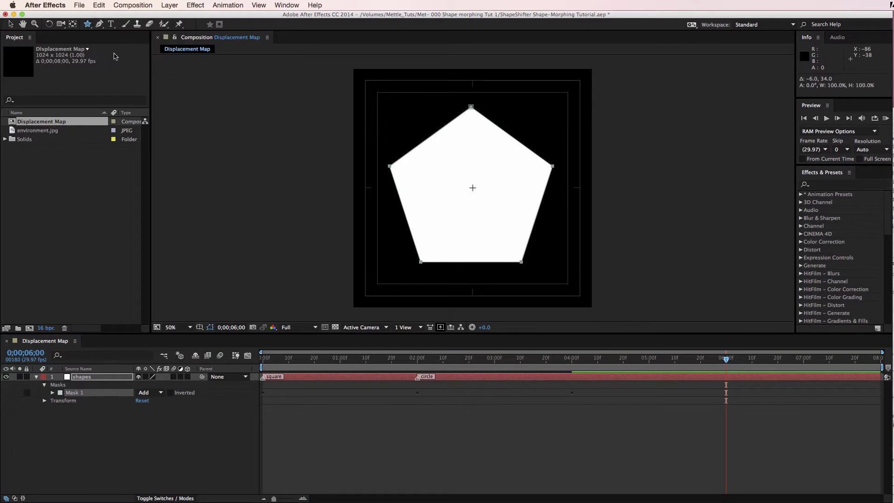
{"action": "double_click", "coordinate": [88, 23]}
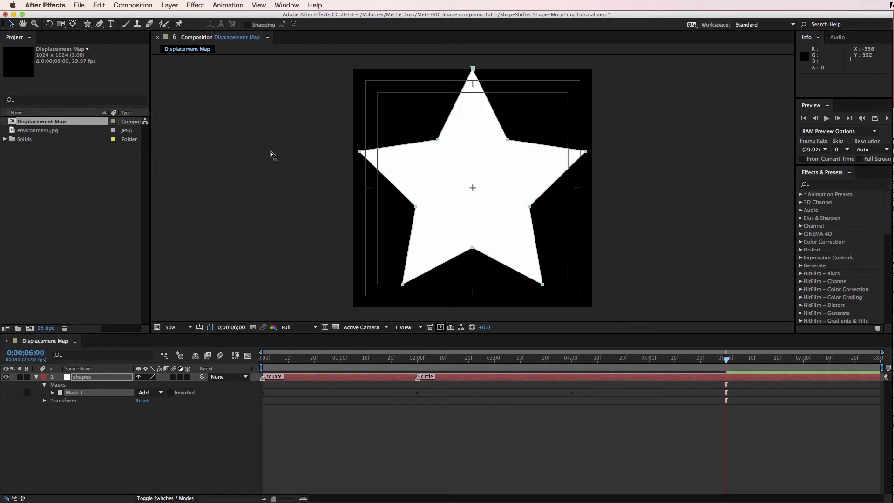
{"action": "key", "text": "super+t"}
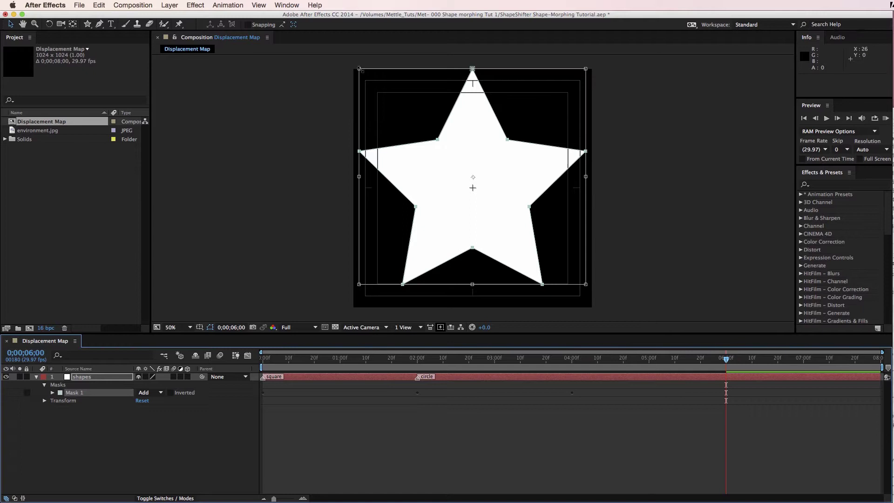
{"action": "left_click_drag", "start_coordinate": [359, 69], "coordinate": [374, 97]}
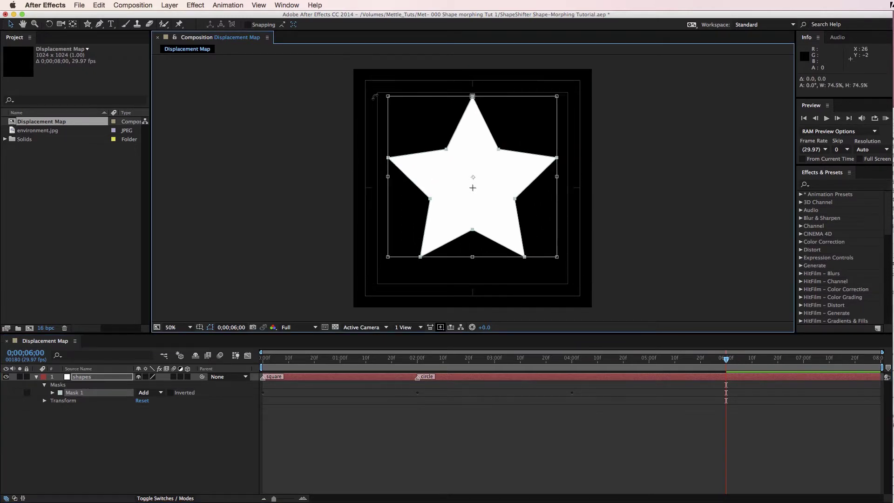
{"action": "left_click_drag", "start_coordinate": [469, 137], "coordinate": [470, 144]}
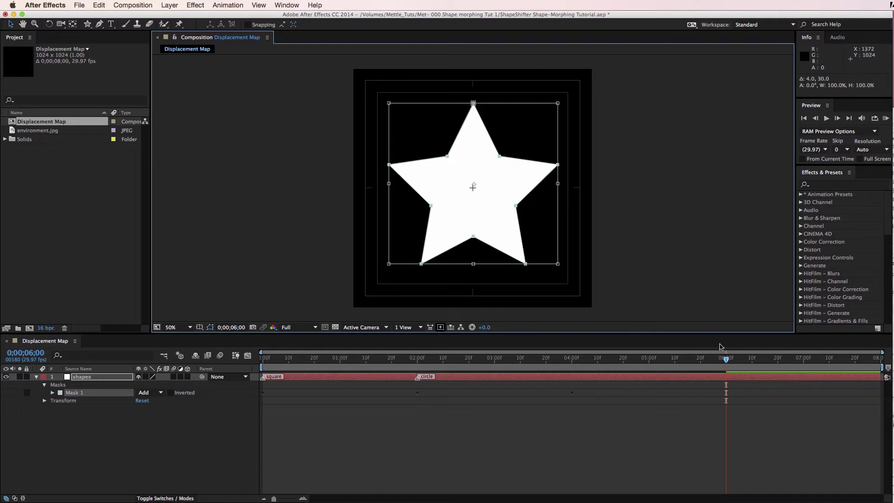
{"action": "key", "text": "Return"}
- Add a layer marker at 6 seconds commented 'star'
{"action": "key", "text": "KP_Multiply"}
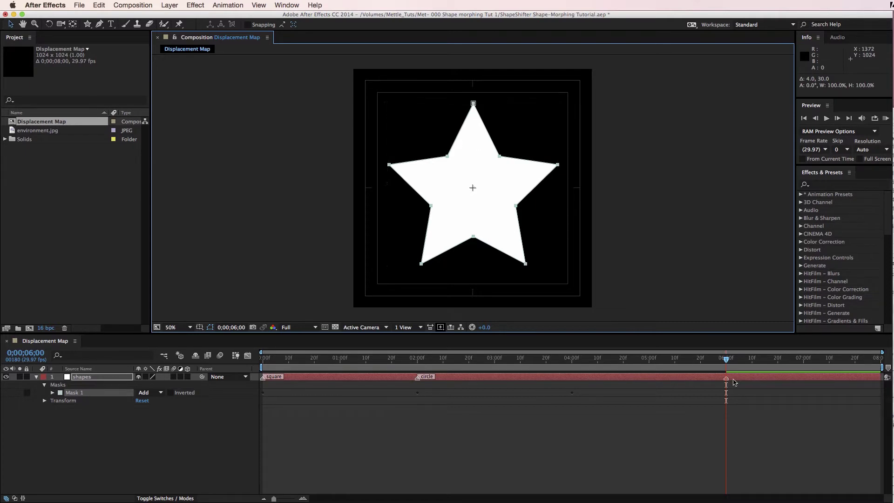
{"action": "double_click", "coordinate": [727, 379]}
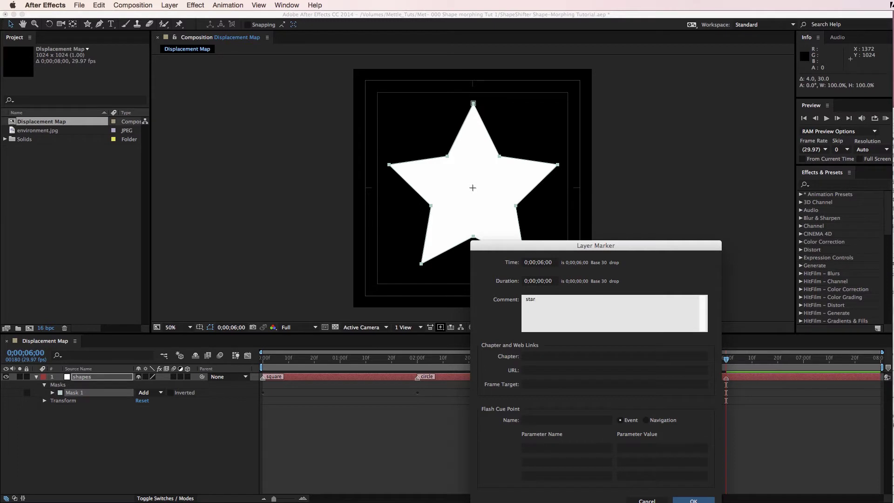
{"action": "left_click", "coordinate": [694, 500]}
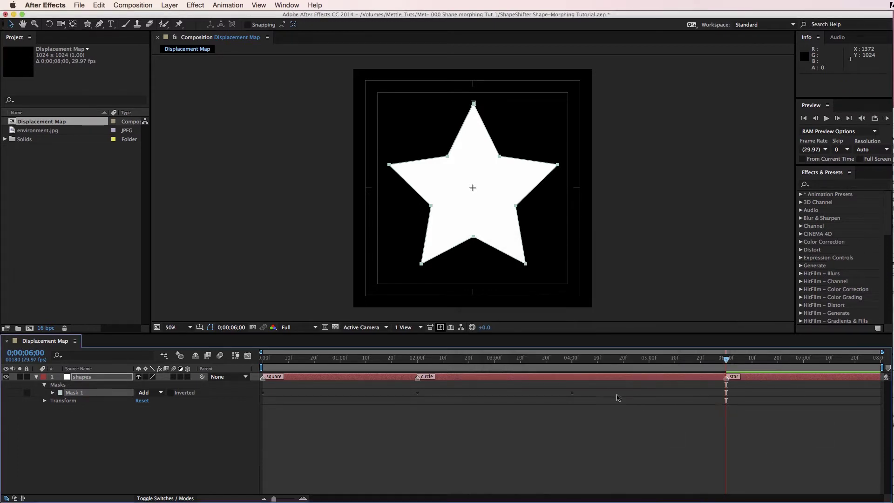
- Comment the layer marker at 0;00;04;00 as 'pentagon'
{"action": "left_click", "coordinate": [573, 363]}
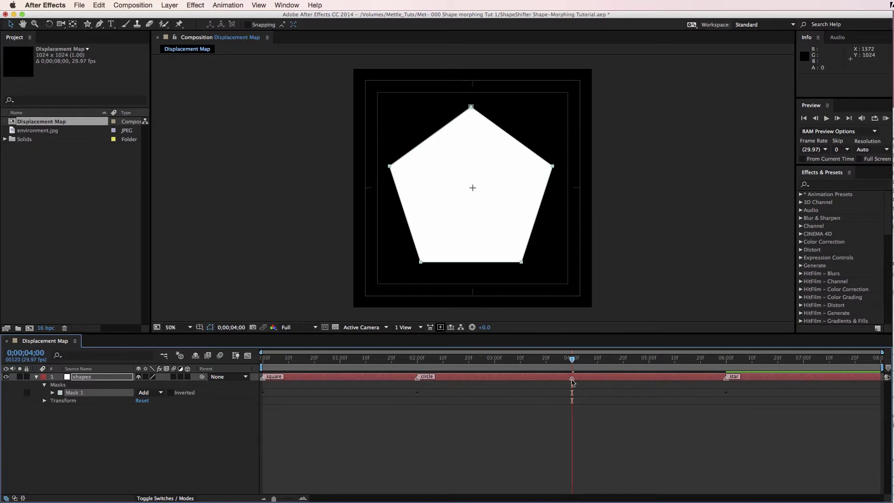
{"action": "double_click", "coordinate": [572, 381]}
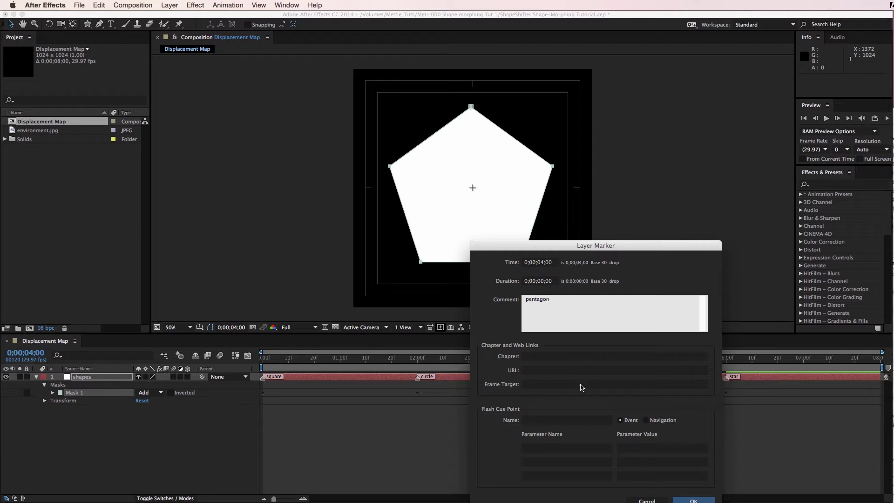
{"action": "left_click", "coordinate": [692, 500]}
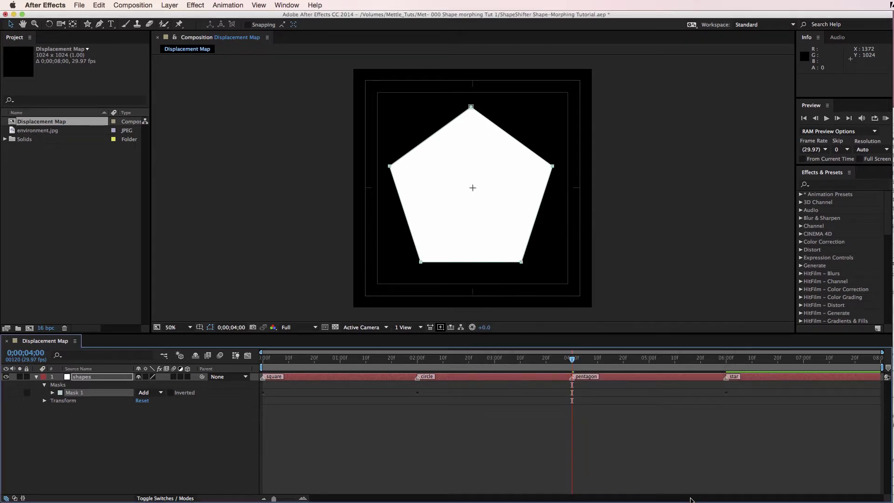
{"action": "key", "text": "End"}
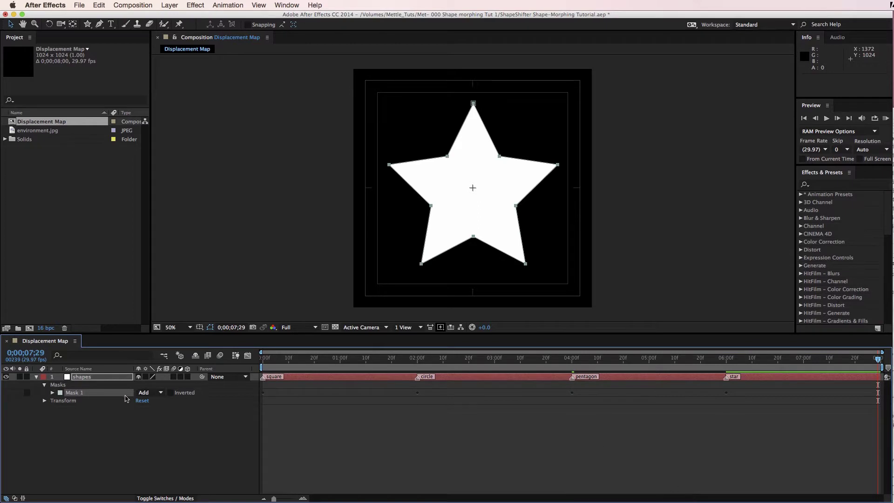
{"action": "left_click", "coordinate": [53, 393]}
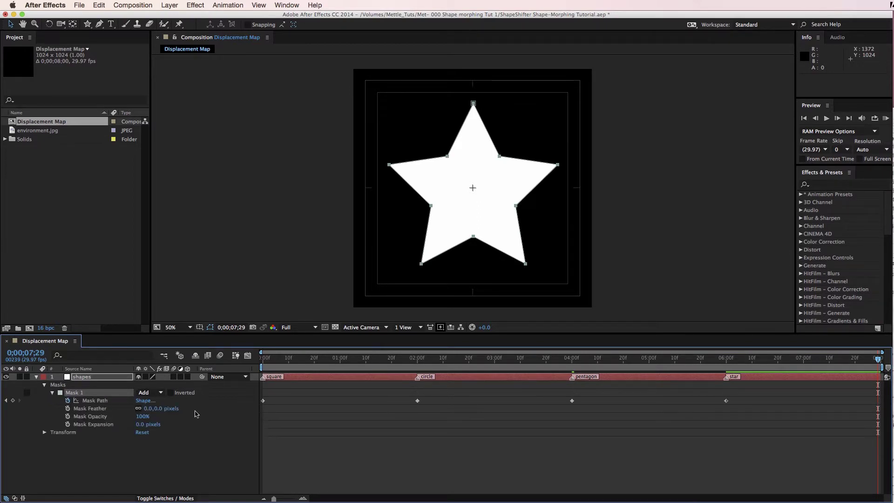
- Paste the first square Mask Path keyframe at 7;29 and label that end marker 'square'
{"action": "left_click_drag", "start_coordinate": [289, 410], "coordinate": [261, 396]}
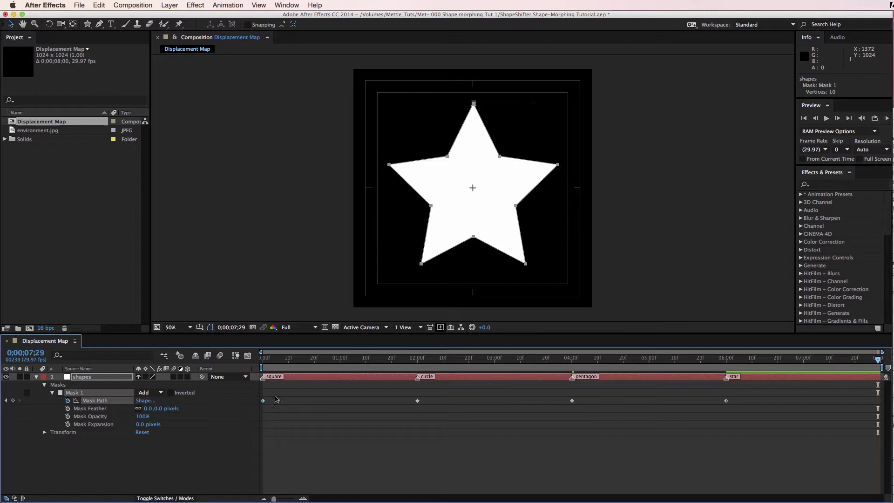
{"action": "key", "text": "super+c"}
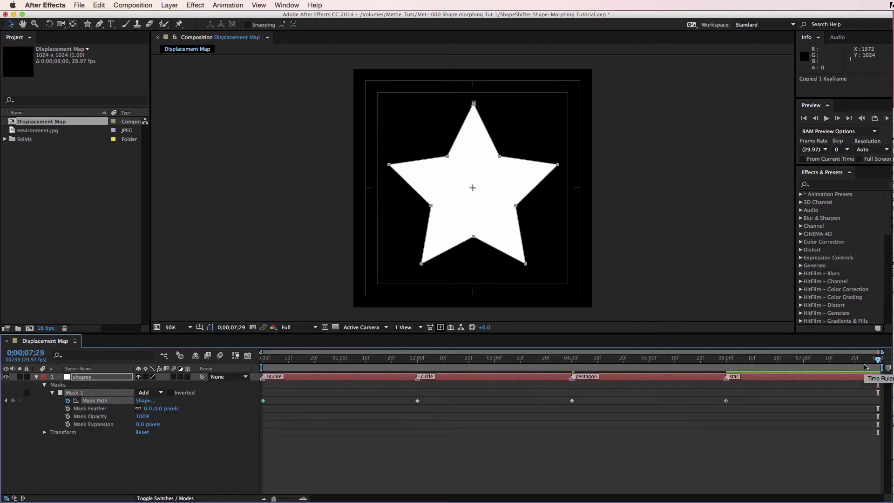
{"action": "key", "text": "super+v"}
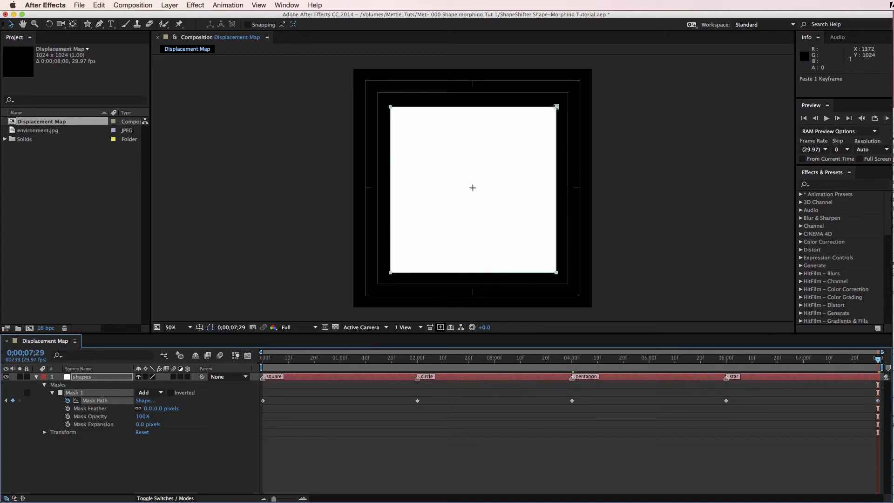
{"action": "double_click", "coordinate": [878, 380]}
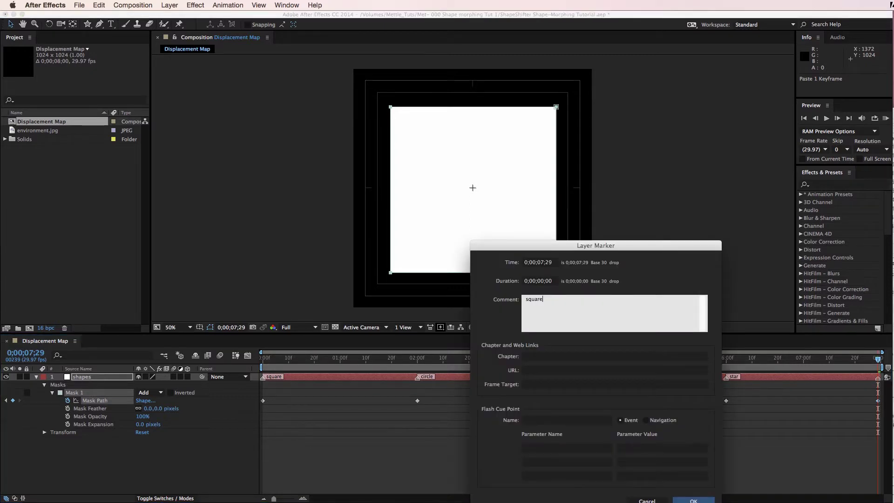
{"action": "left_click", "coordinate": [683, 499]}
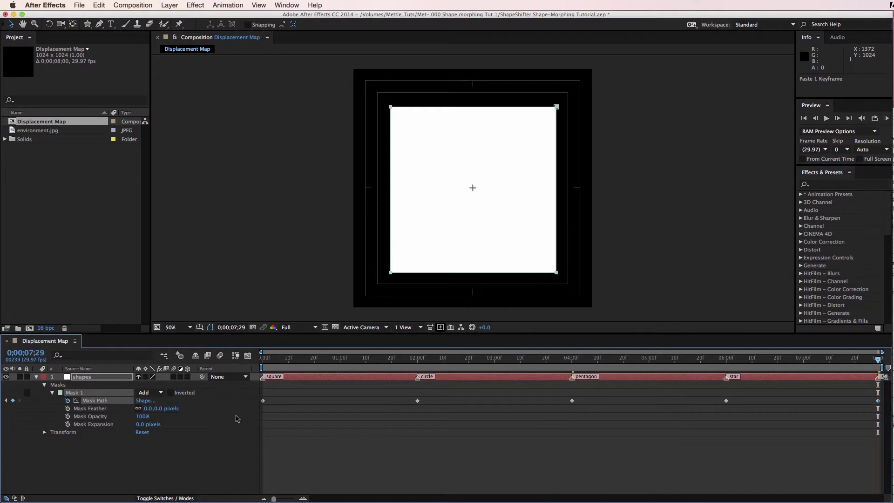
- Apply Easy Ease to all five Mask Path keyframes
{"action": "left_click_drag", "start_coordinate": [238, 418], "coordinate": [878, 393]}
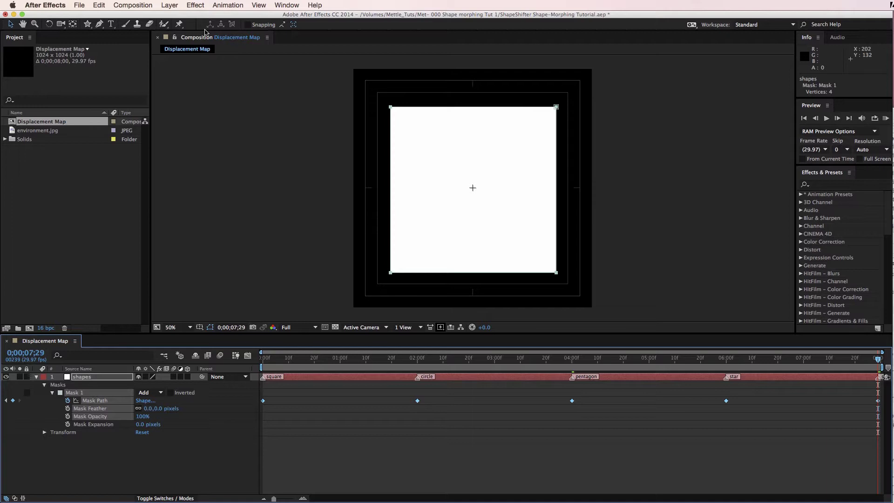
{"action": "left_click", "coordinate": [224, 5]}
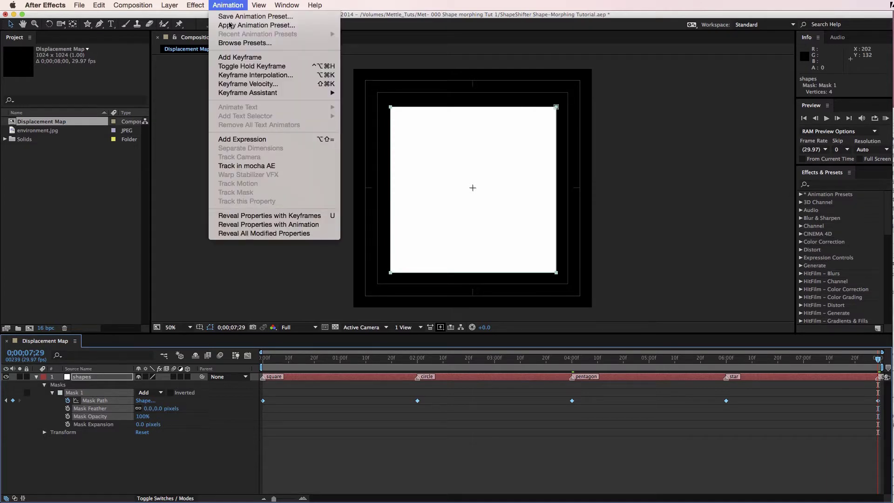
{"action": "mouse_move", "coordinate": [302, 93]}
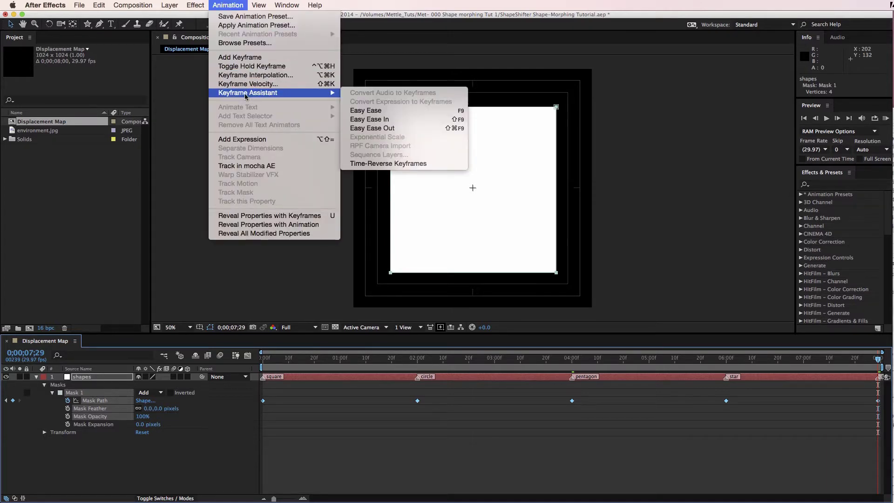
{"action": "left_click", "coordinate": [385, 111]}
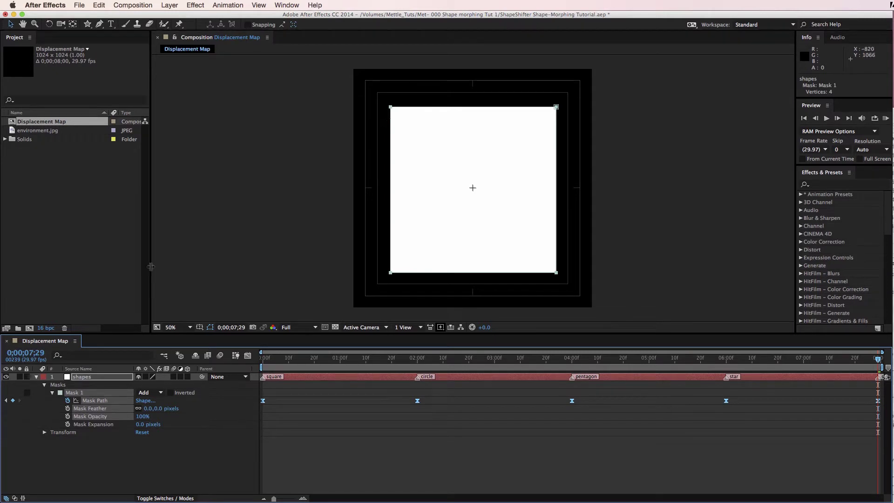
- Add an adjustment layer with Fast Blur set to a Blurriness of 30
{"action": "left_click", "coordinate": [169, 5]}
{"action": "mouse_move", "coordinate": [186, 16]}
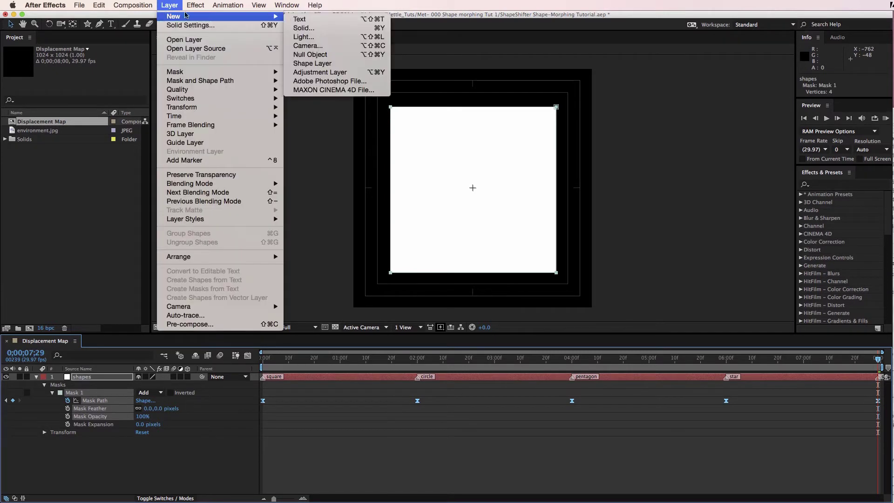
{"action": "left_click", "coordinate": [309, 72]}
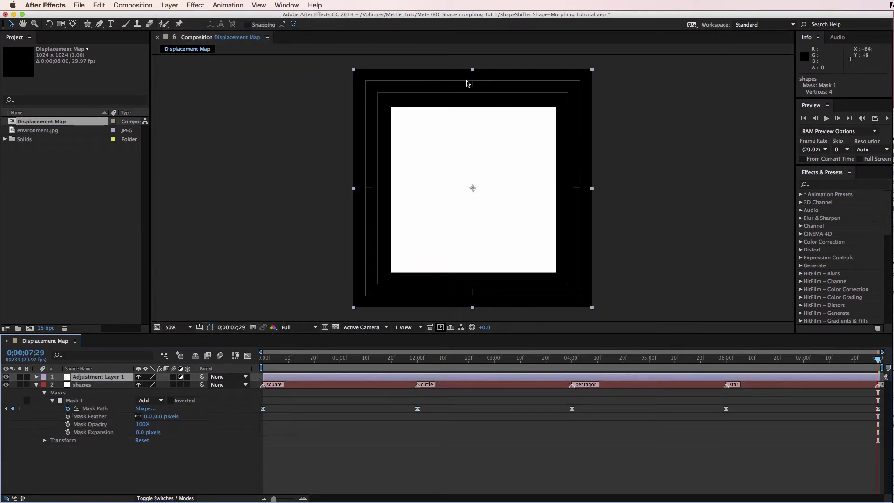
{"action": "left_click", "coordinate": [806, 221]}
{"action": "left_click", "coordinate": [801, 218]}
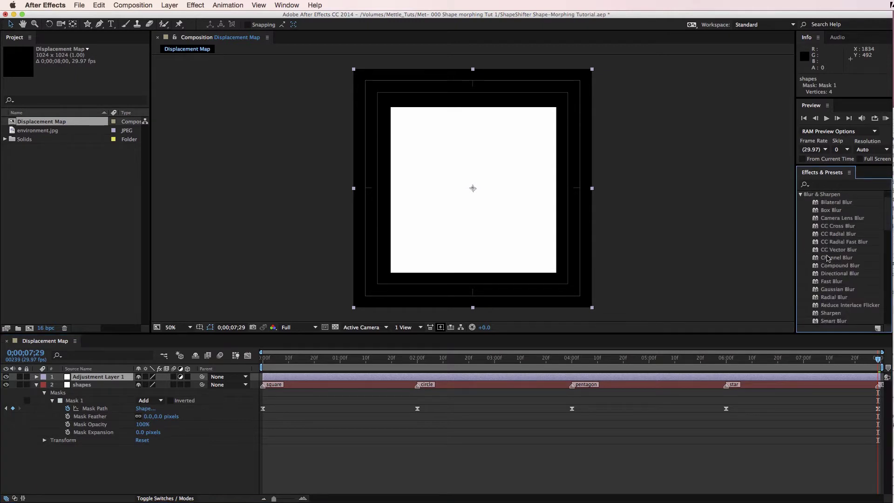
{"action": "scroll", "coordinate": [829, 275], "scroll_direction": "down", "scroll_amount": 2}
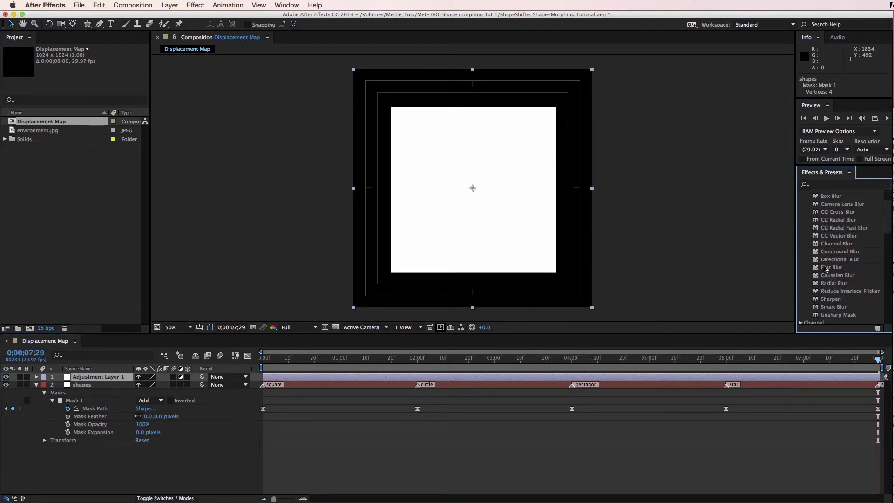
{"action": "left_click_drag", "start_coordinate": [818, 269], "coordinate": [523, 228]}
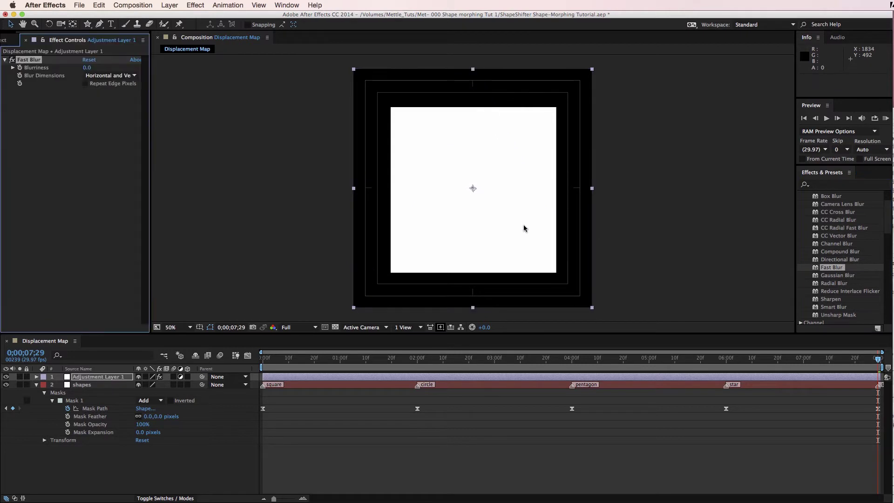
{"action": "left_click", "coordinate": [87, 67]}
{"action": "type", "text": "30"}
{"action": "key", "text": "Return"}
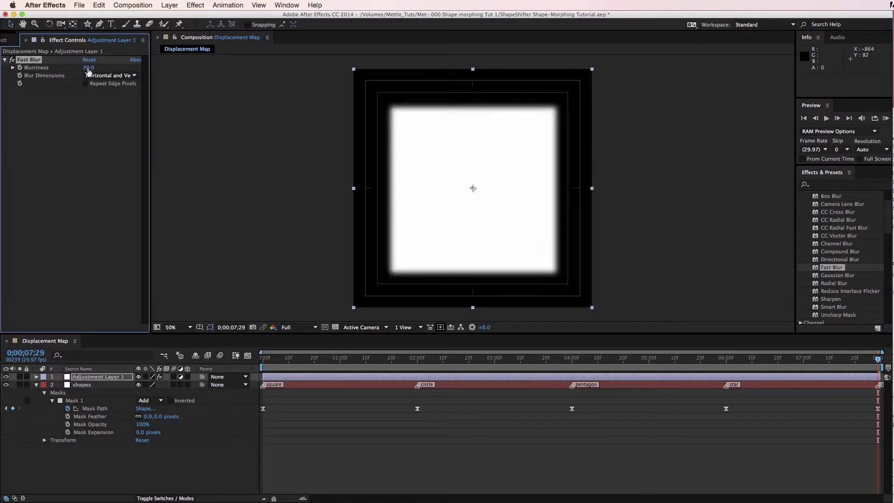
- Save the project and RAM-preview the blurred shape morph
{"action": "key", "text": "super+s"}
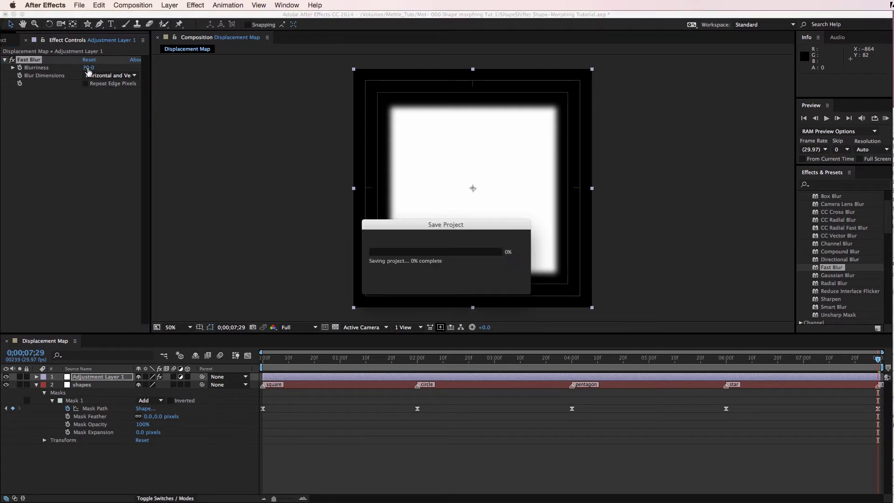
{"action": "key", "text": "KP_0"}
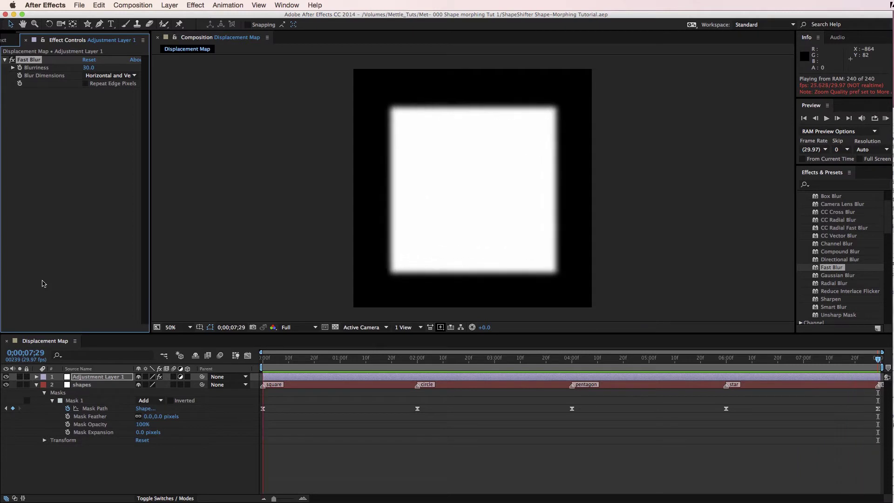
{"action": "key", "text": "space"}
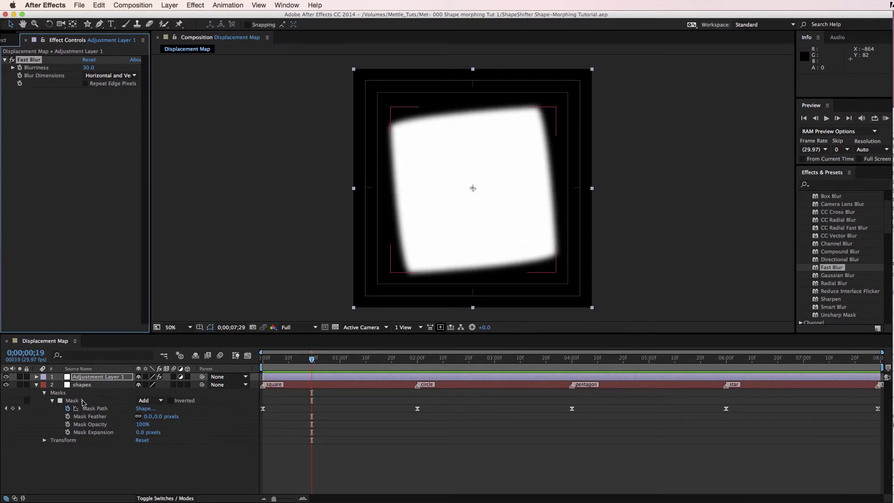
- Add a Gradient Ramp effect to the shapes layer
{"action": "left_click", "coordinate": [82, 385]}
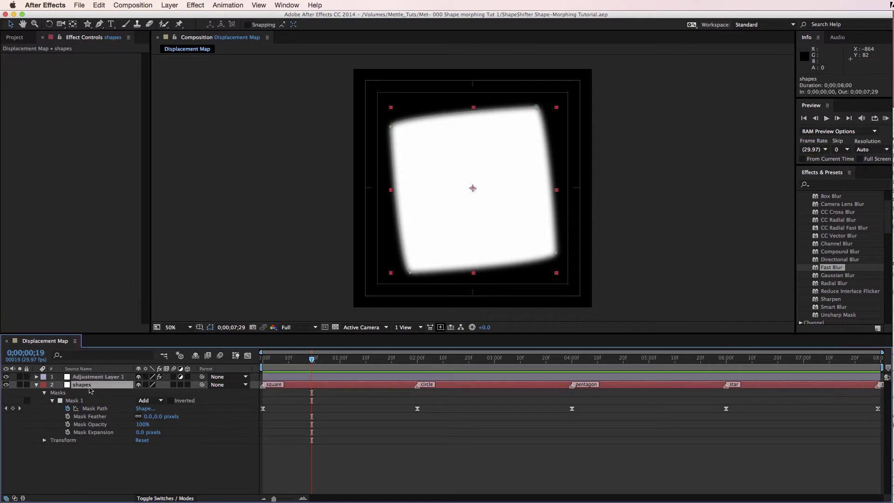
{"action": "left_click", "coordinate": [201, 4]}
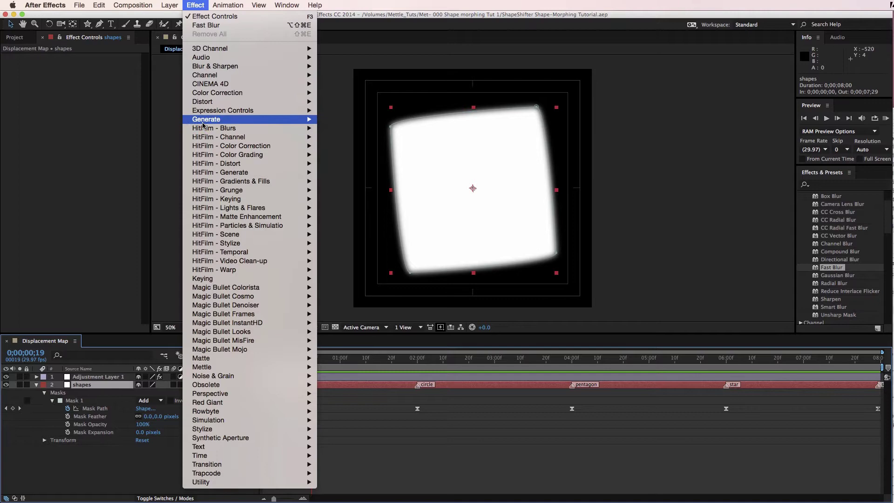
{"action": "mouse_move", "coordinate": [206, 121]}
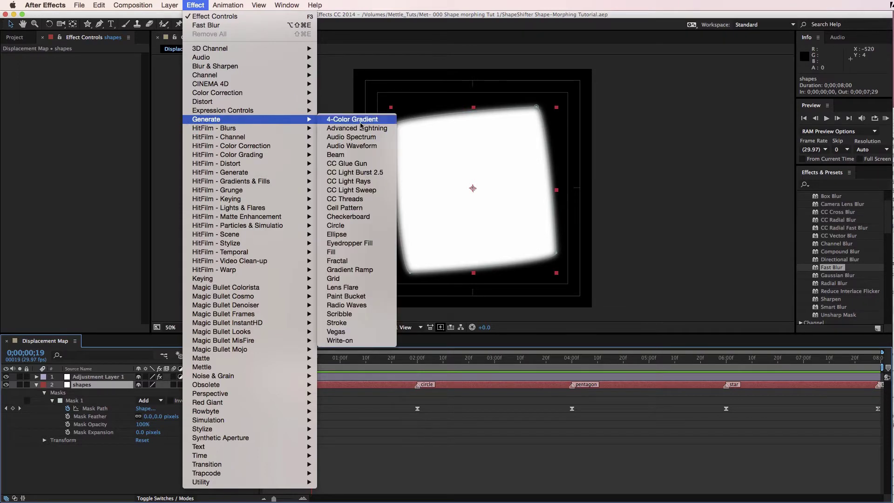
{"action": "left_click", "coordinate": [357, 270]}
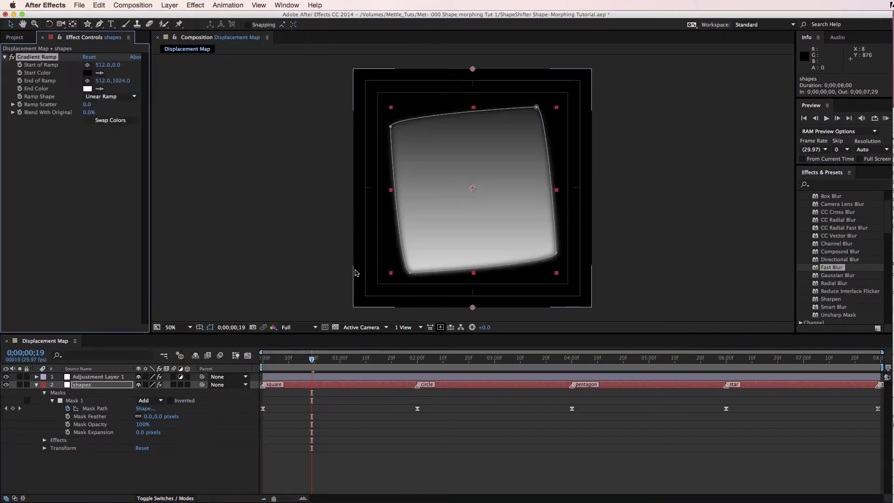
- Make the ramp radial with swapped colours, starting at comp centre and ending at bottom centre
{"action": "left_click", "coordinate": [107, 120]}
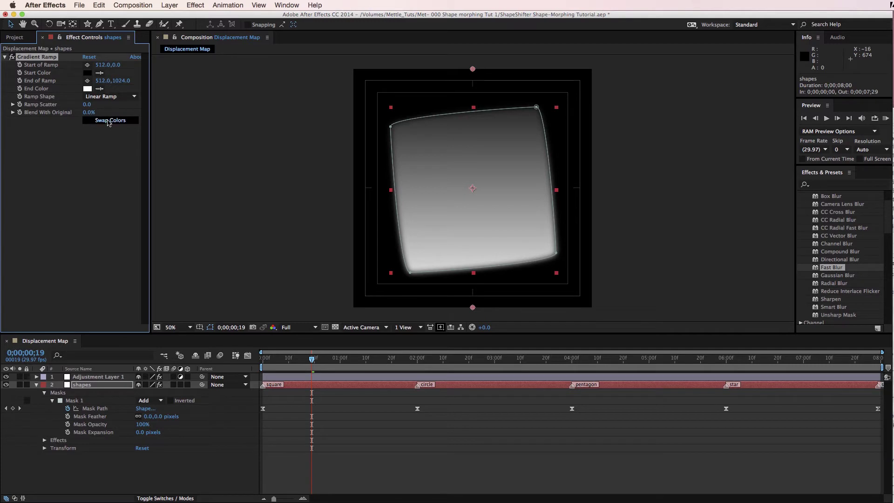
{"action": "left_click", "coordinate": [105, 96]}
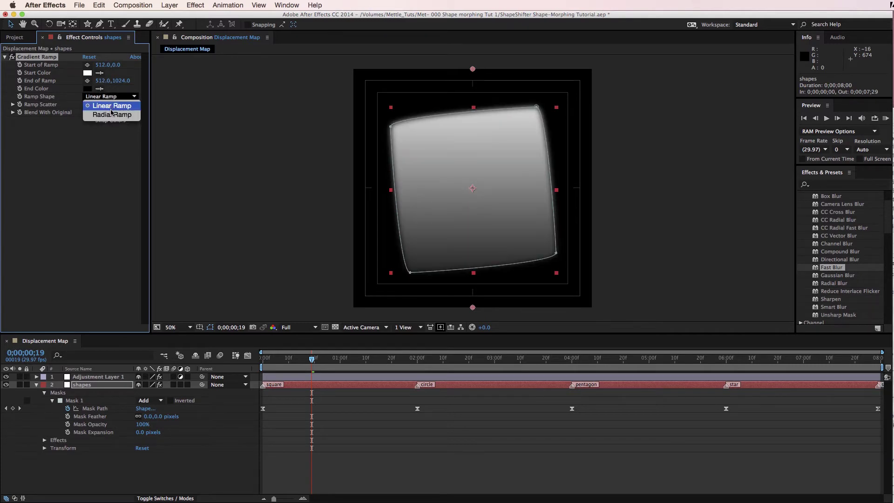
{"action": "left_click", "coordinate": [102, 114]}
{"action": "left_click", "coordinate": [88, 66]}
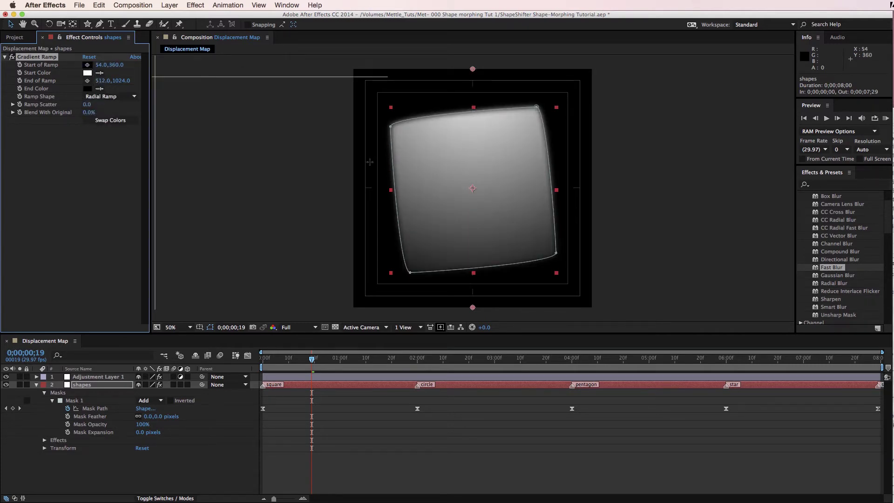
{"action": "left_click", "coordinate": [472, 189]}
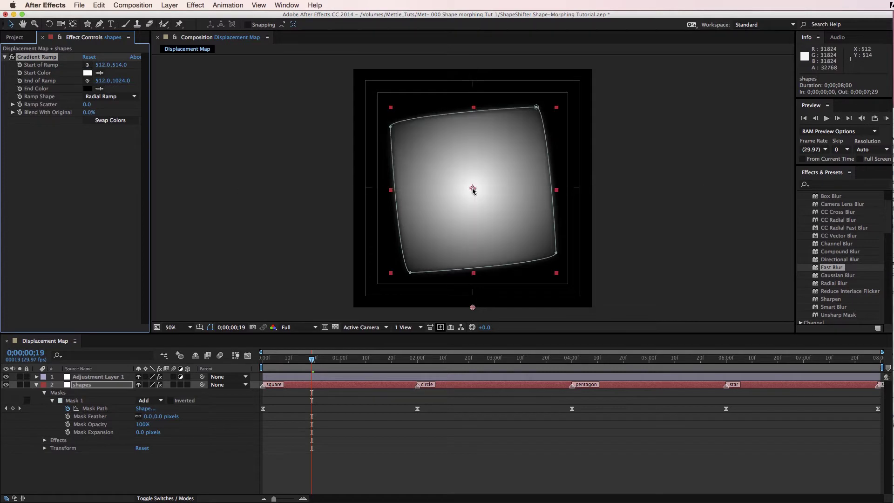
{"action": "left_click", "coordinate": [87, 81]}
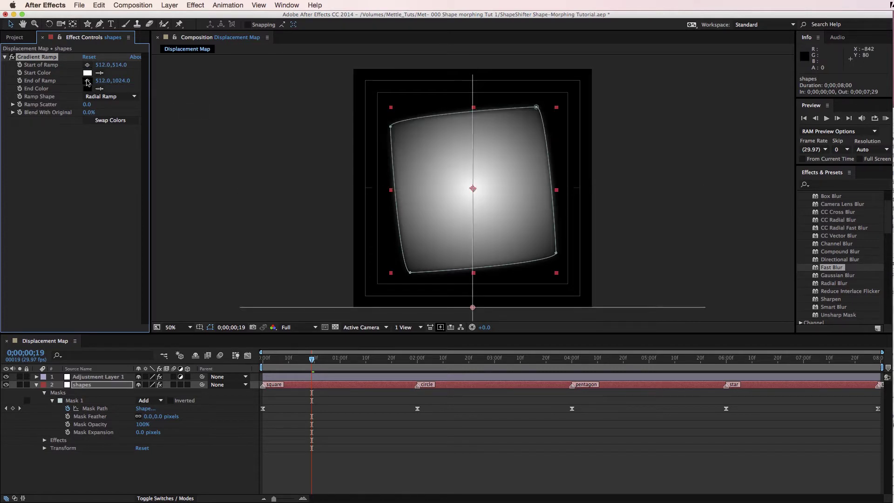
{"action": "left_click", "coordinate": [473, 308]}
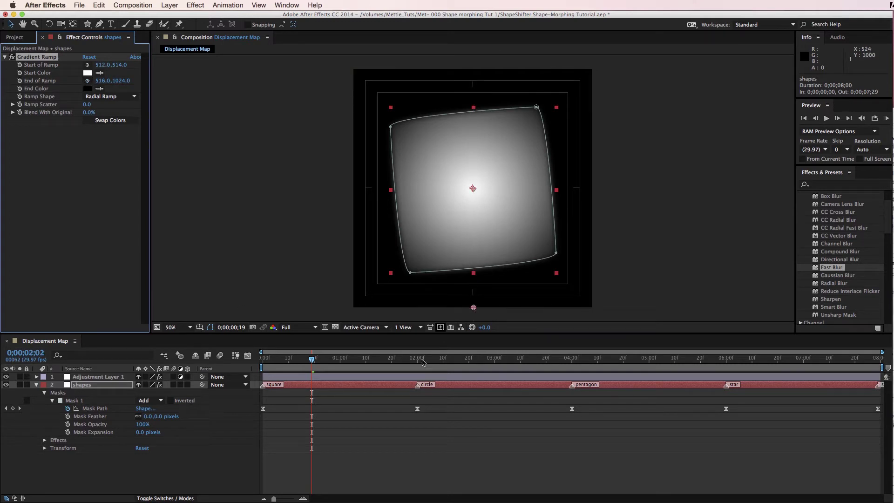
- Scrub the morph, select the mask, and check the circle keyframe at 2 seconds
{"action": "left_click_drag", "start_coordinate": [423, 362], "coordinate": [252, 361]}
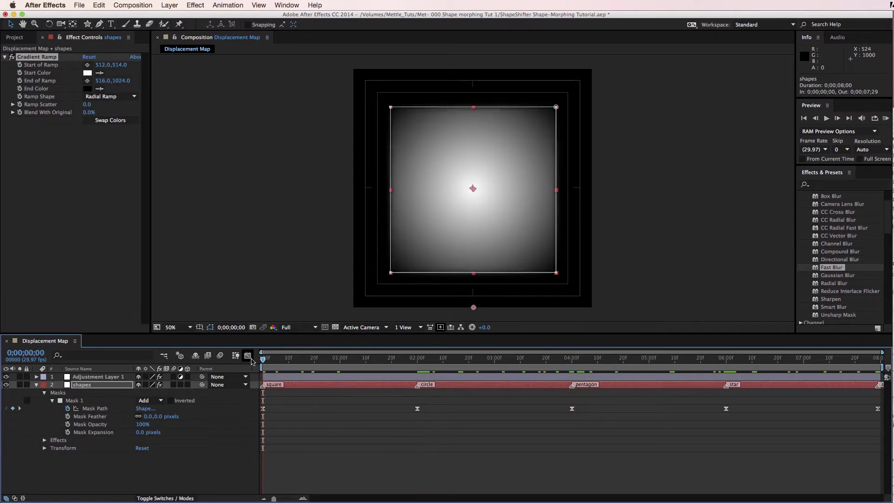
{"action": "left_click", "coordinate": [436, 221]}
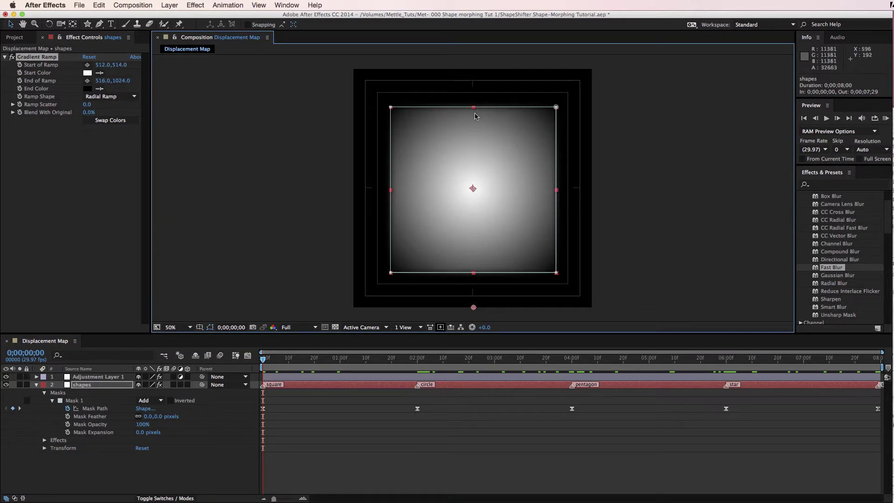
{"action": "left_click", "coordinate": [556, 107]}
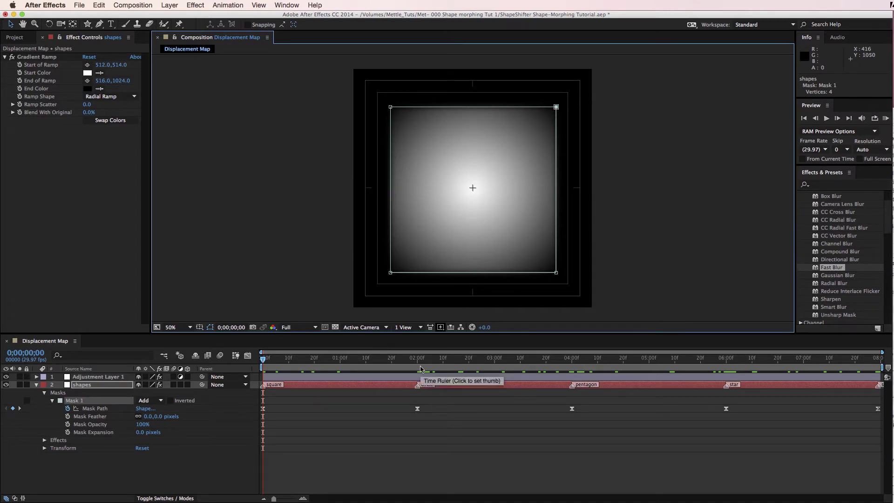
{"action": "left_click", "coordinate": [418, 368]}
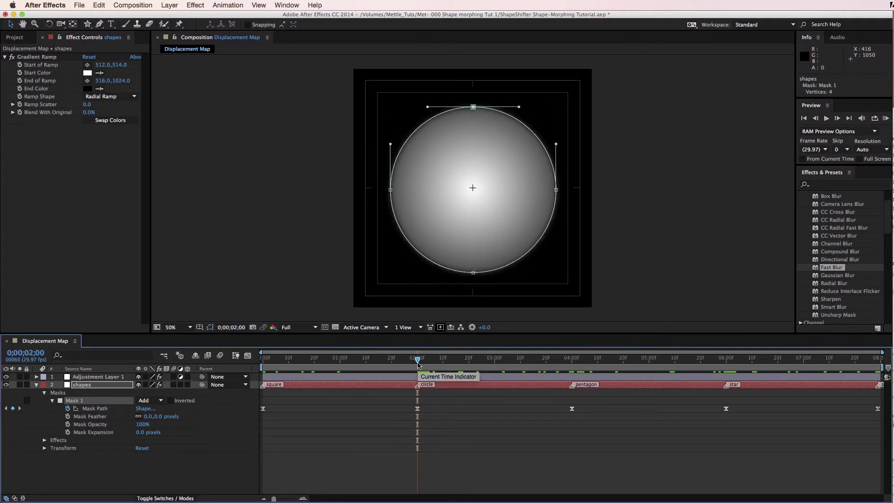
{"action": "left_click", "coordinate": [474, 110]}
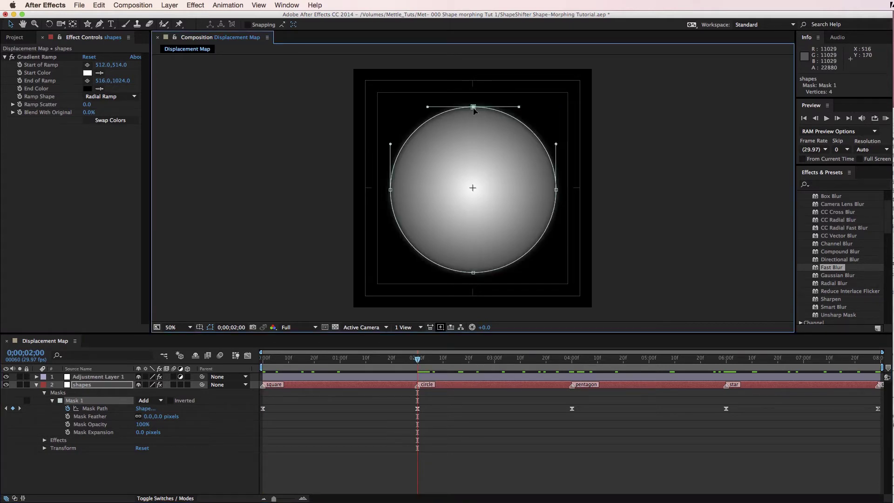
- Step through the pentagon, star and final square keyframes, ending on the pentagon at 4 seconds
{"action": "left_click", "coordinate": [573, 362]}
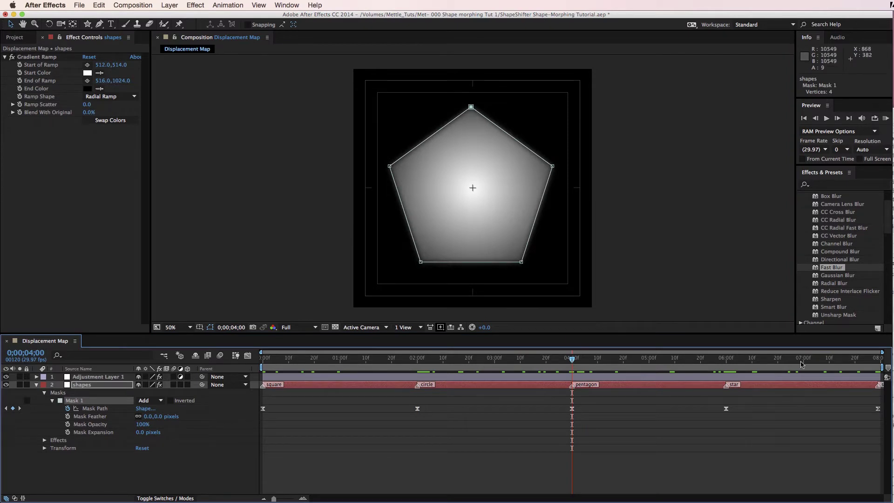
{"action": "left_click", "coordinate": [728, 362]}
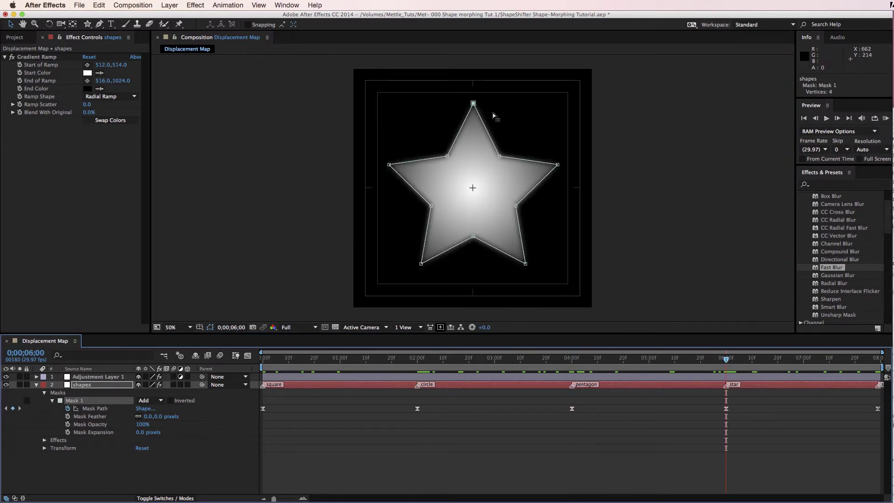
{"action": "left_click", "coordinate": [474, 104]}
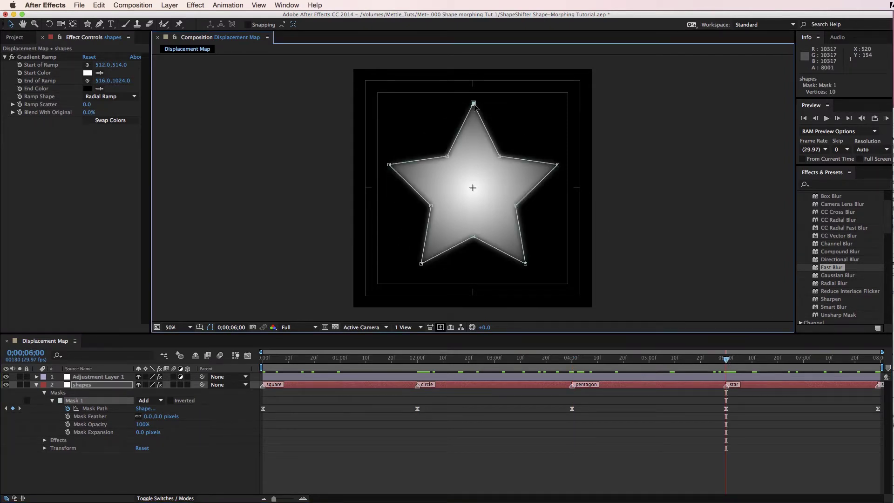
{"action": "left_click", "coordinate": [878, 363]}
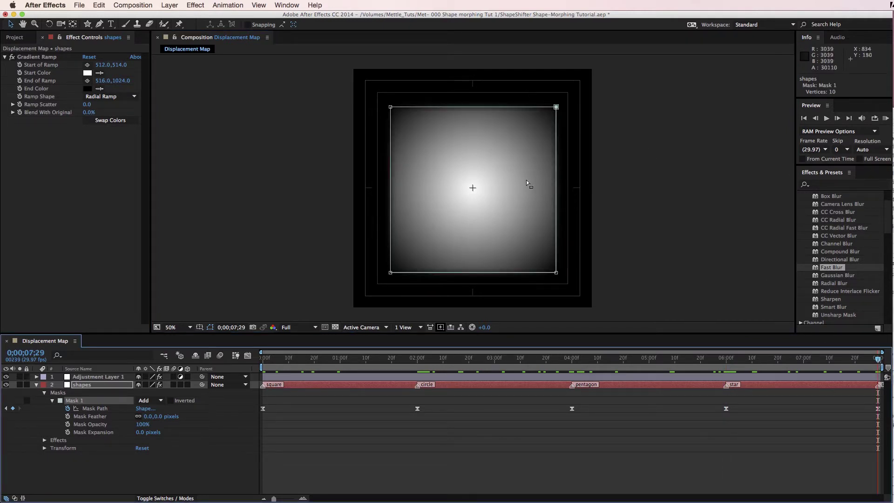
{"action": "left_click", "coordinate": [572, 363]}
{"action": "left_click", "coordinate": [526, 150]}
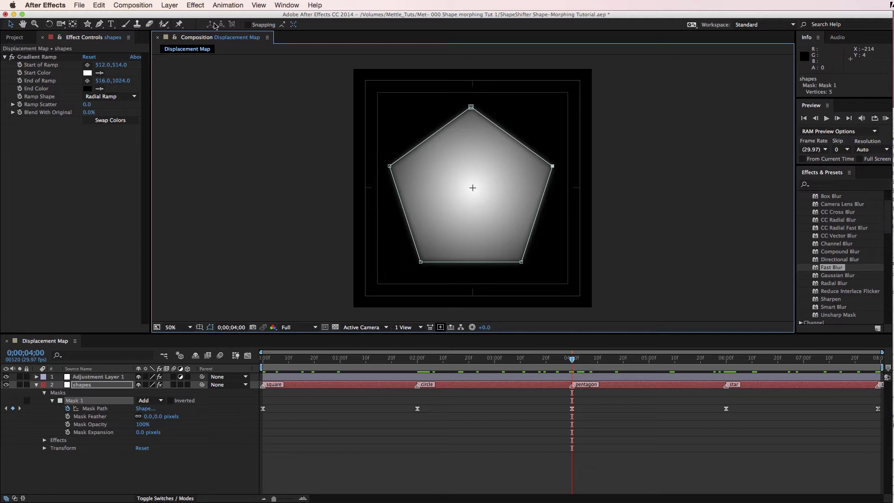
- Set the pentagon mask's right point as its first vertex and preview the morph back to the circle
{"action": "left_click", "coordinate": [178, 6]}
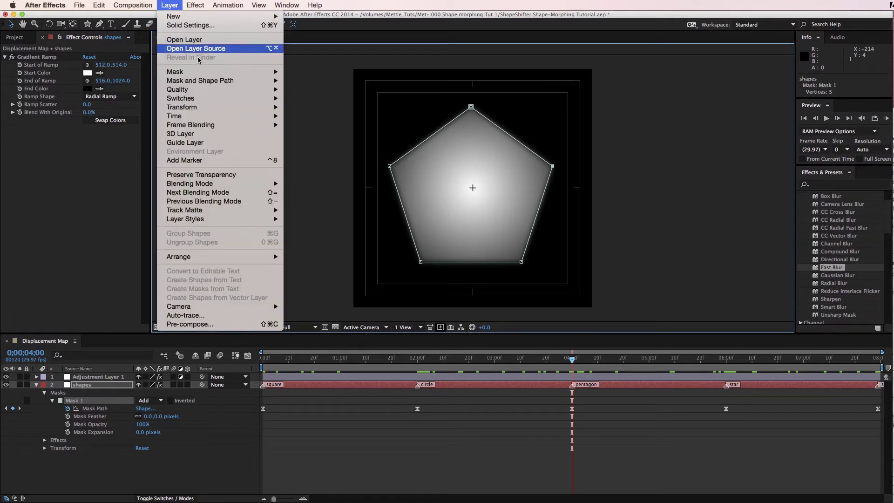
{"action": "mouse_move", "coordinate": [201, 80]}
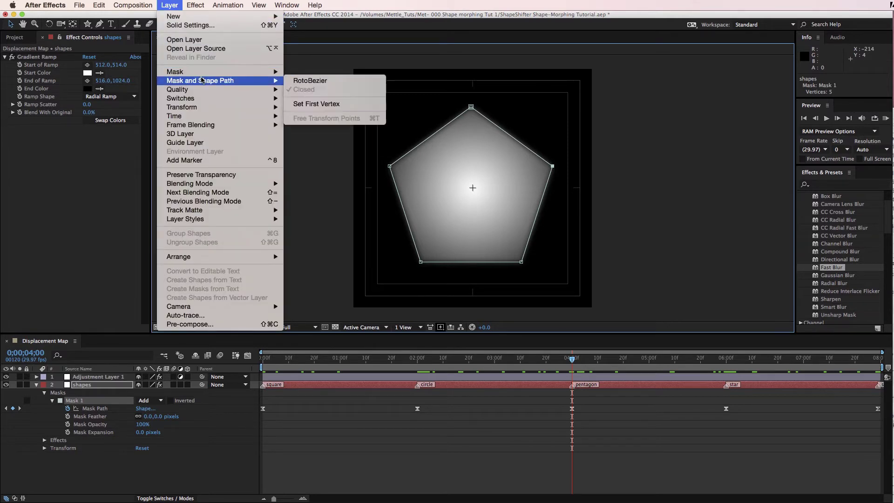
{"action": "left_click", "coordinate": [328, 105]}
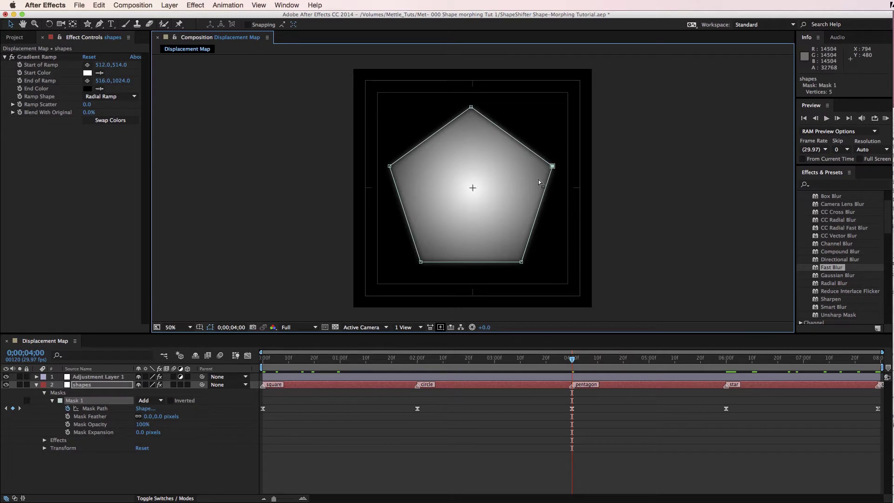
{"action": "mouse_move", "coordinate": [573, 362]}
{"action": "left_mouse_down"}
{"action": "mouse_move", "coordinate": [412, 362]}
{"action": "mouse_move", "coordinate": [730, 376]}
{"action": "mouse_move", "coordinate": [573, 368]}
{"action": "left_mouse_up"}
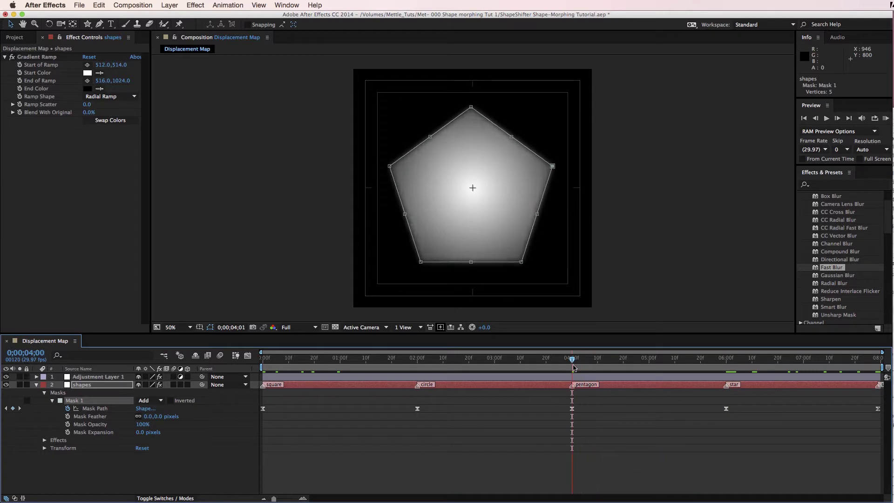
{"action": "left_click", "coordinate": [472, 108]}
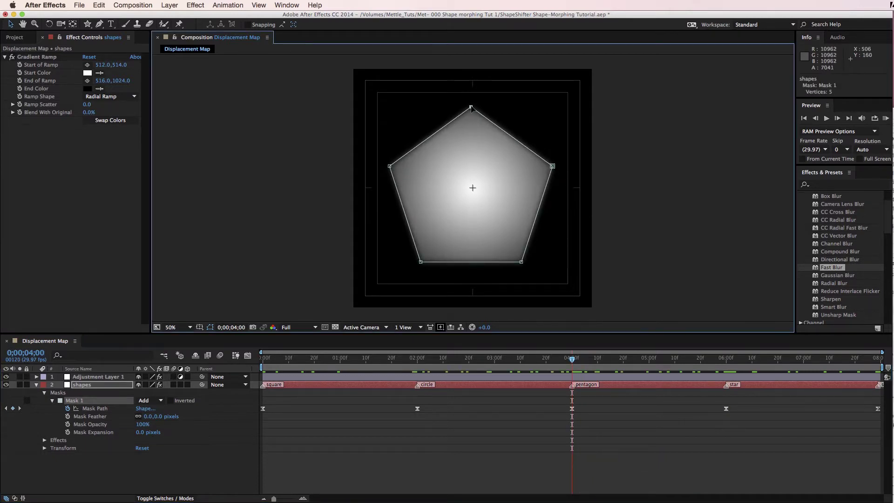
- Make the pentagon's top point its first vertex instead and check the circle-to-pentagon morph
{"action": "left_click", "coordinate": [169, 5]}
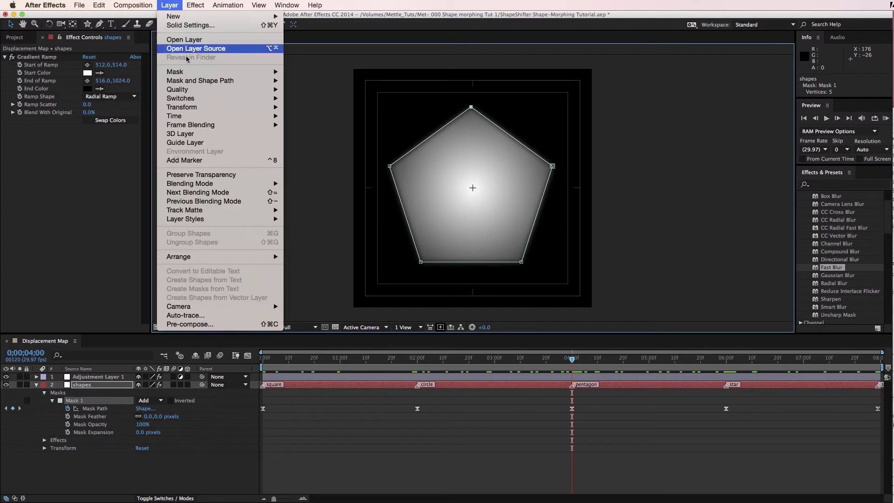
{"action": "mouse_move", "coordinate": [194, 80]}
{"action": "left_click", "coordinate": [316, 104]}
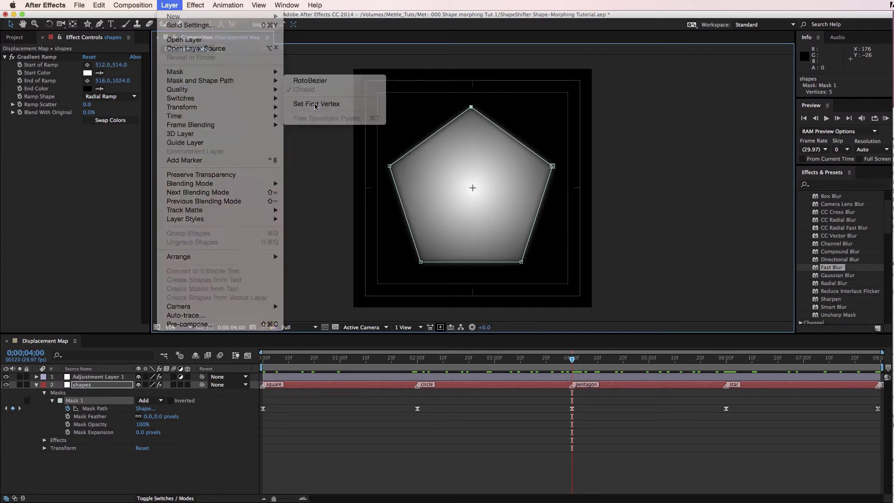
{"action": "left_click_drag", "start_coordinate": [576, 364], "coordinate": [722, 379]}
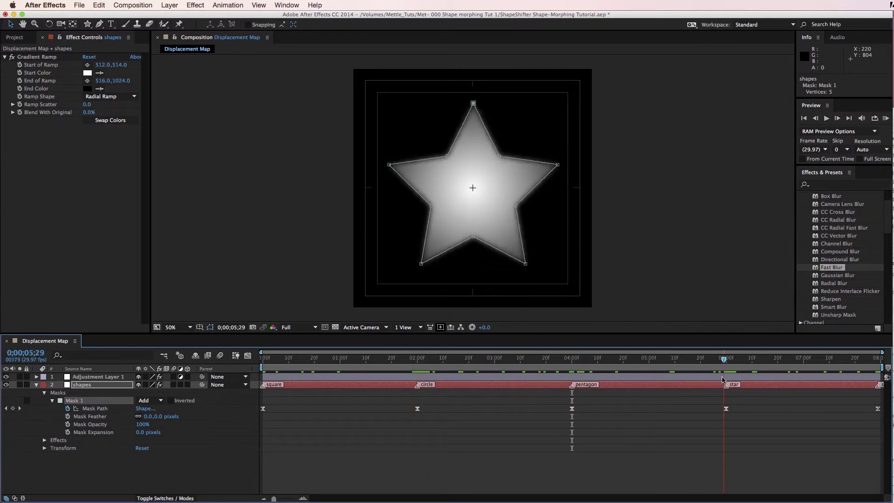
- Save the project with Cmd+S
{"action": "key", "text": "super+s"}
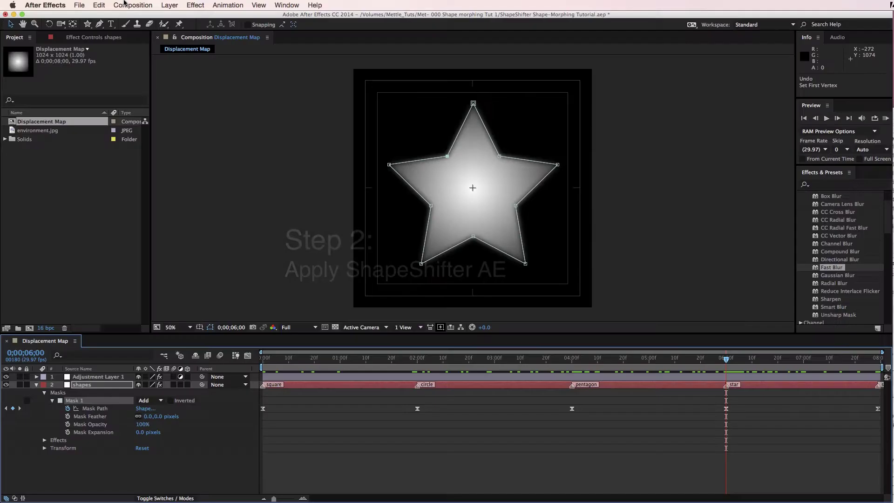
- Create a composition named 'shape morph', 1920 wide by 1080 high
{"action": "left_click", "coordinate": [132, 5]}
{"action": "left_click", "coordinate": [131, 18]}
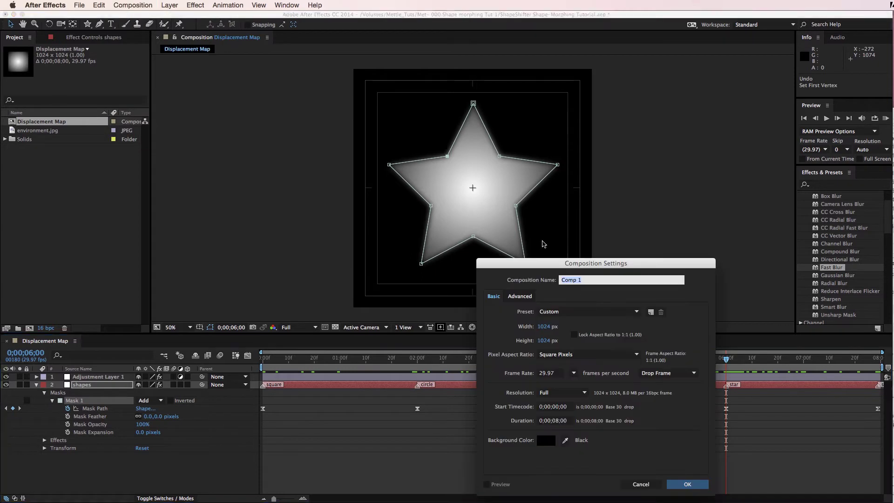
{"action": "type", "text": "shape morph"}
{"action": "left_click", "coordinate": [545, 328]}
{"action": "type", "text": "1920"}
{"action": "key", "text": "Tab"}
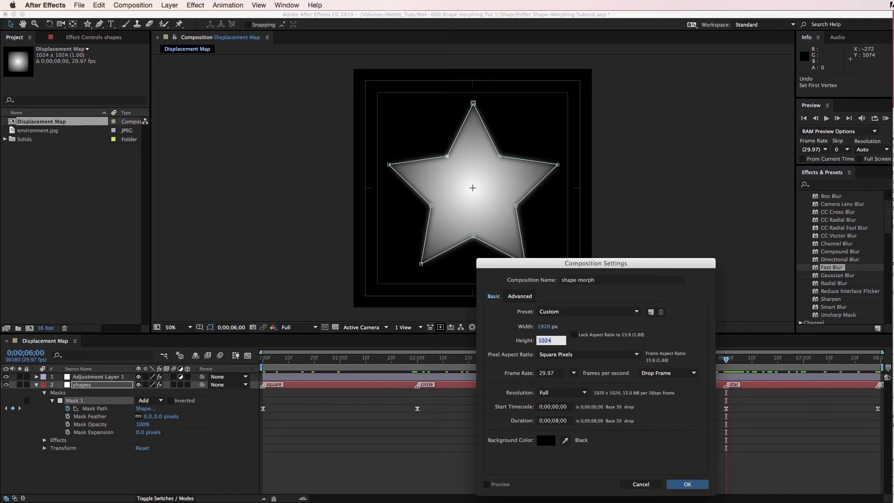
{"action": "type", "text": "1080"}
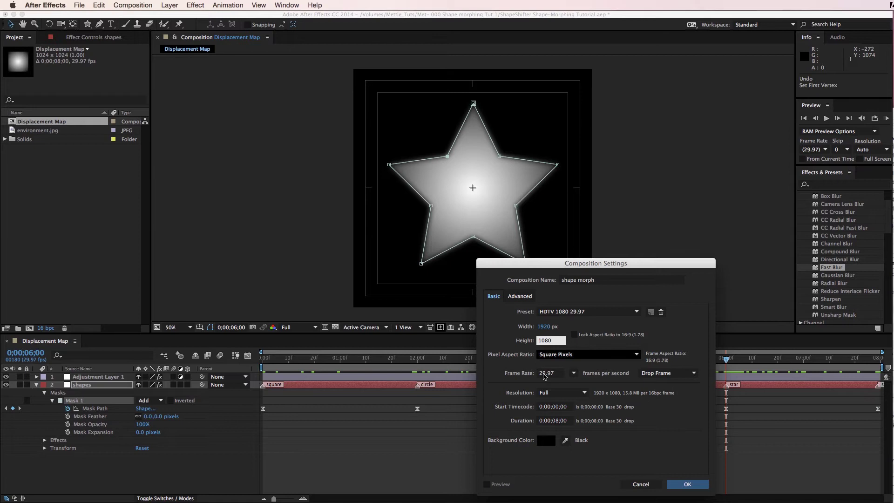
{"action": "left_click", "coordinate": [686, 487]}
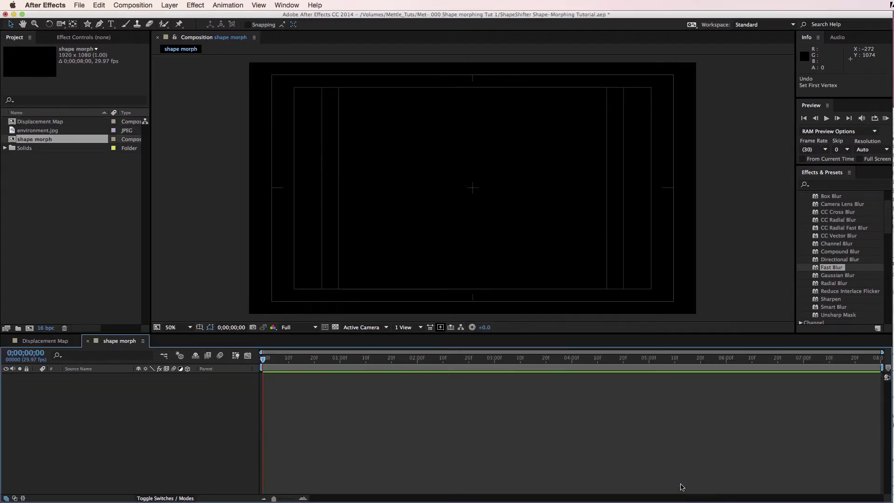
- Add a white solid named 'SSAE', 512 by 512 pixels
{"action": "left_click", "coordinate": [174, 5]}
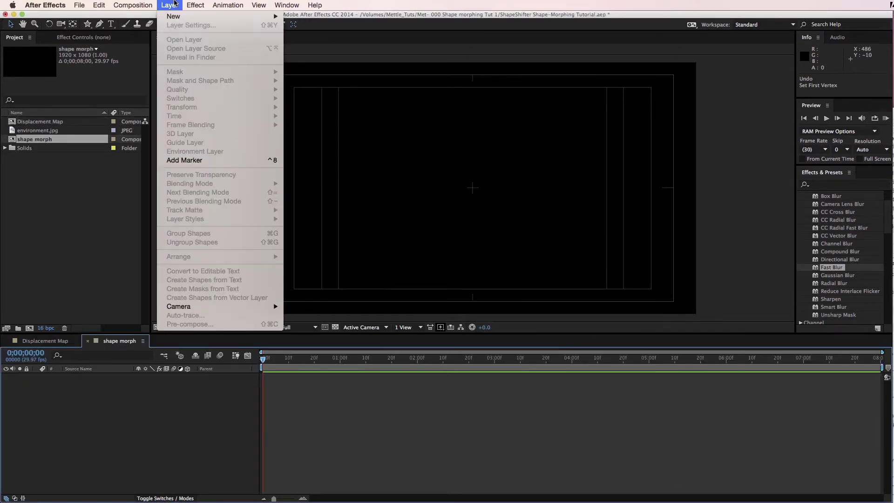
{"action": "mouse_move", "coordinate": [178, 17]}
{"action": "left_click", "coordinate": [305, 29]}
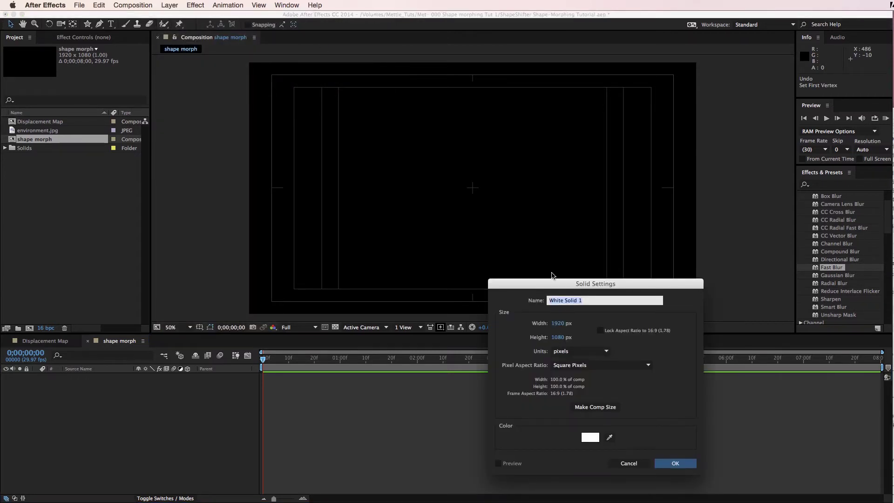
{"action": "type", "text": "SSAE"}
{"action": "left_click", "coordinate": [553, 324]}
{"action": "type", "text": "512"}
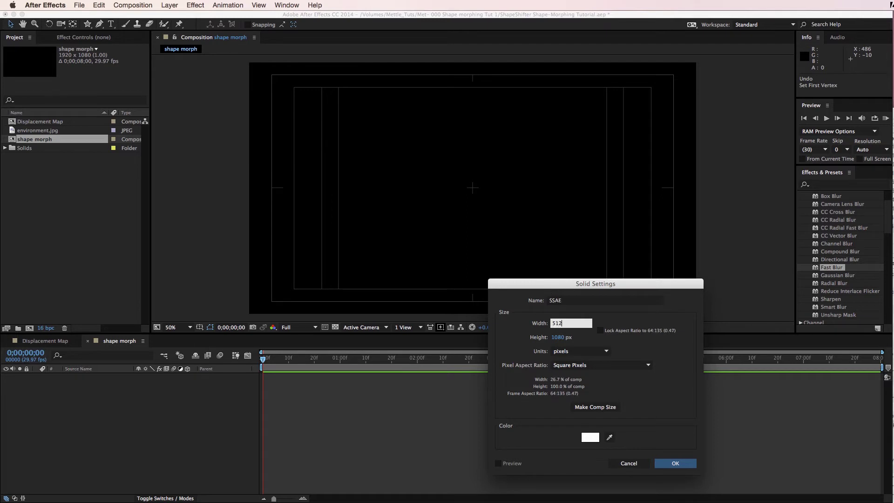
{"action": "key", "text": "Tab"}
{"action": "type", "text": "512"}
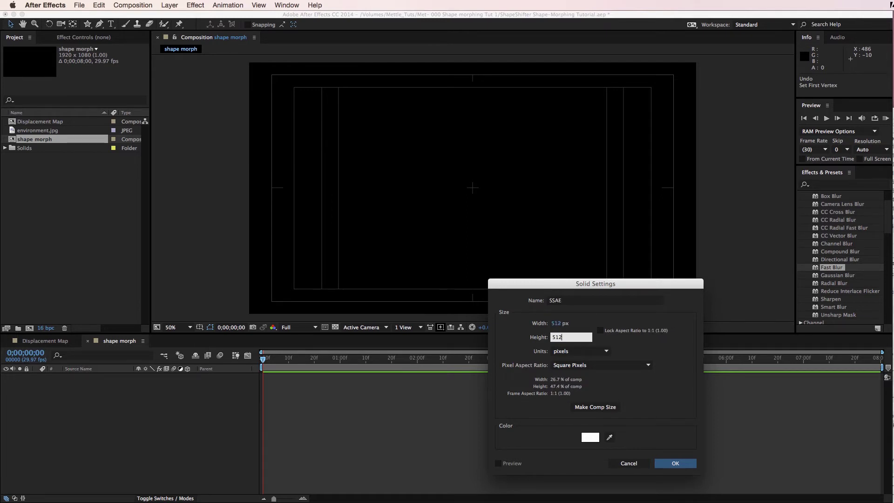
{"action": "key", "text": "Return"}
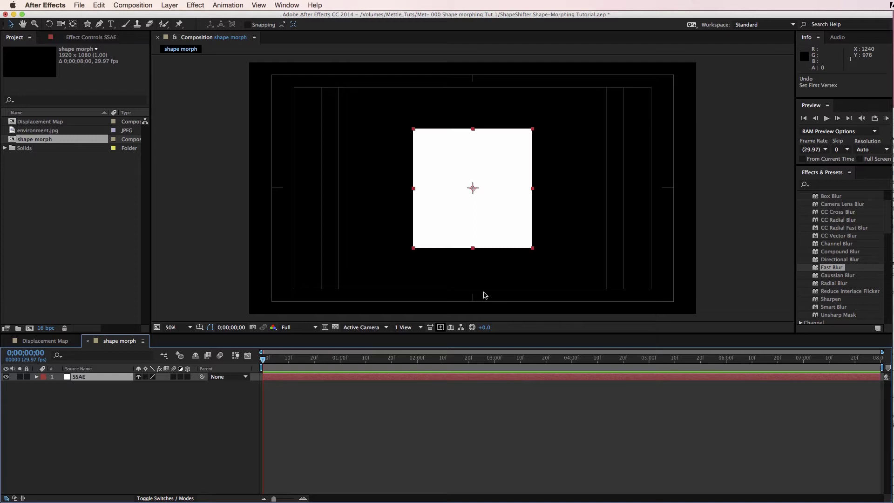
- Apply the Mettle ShapeShifter effect to the SSAE square
{"action": "scroll", "coordinate": [833, 257], "scroll_direction": "down", "scroll_amount": 5}
{"action": "left_click", "coordinate": [802, 280]}
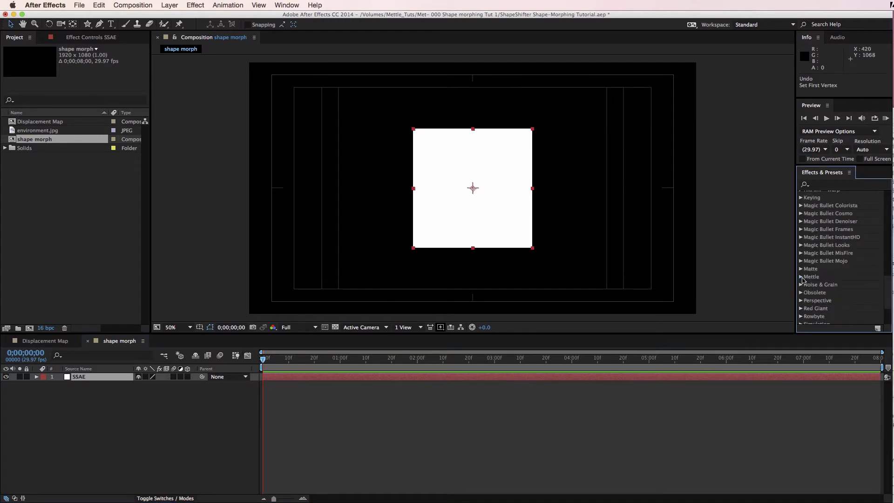
{"action": "left_click", "coordinate": [801, 278]}
{"action": "left_click", "coordinate": [816, 302]}
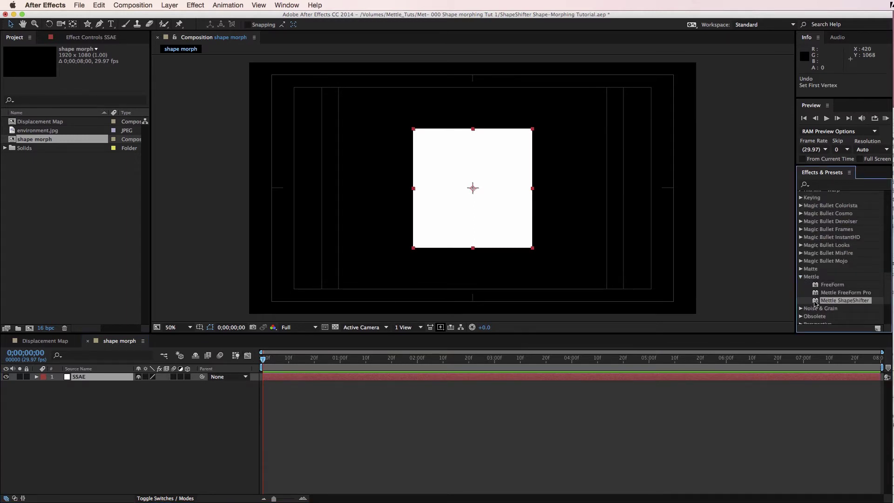
{"action": "left_click_drag", "start_coordinate": [816, 302], "coordinate": [414, 198]}
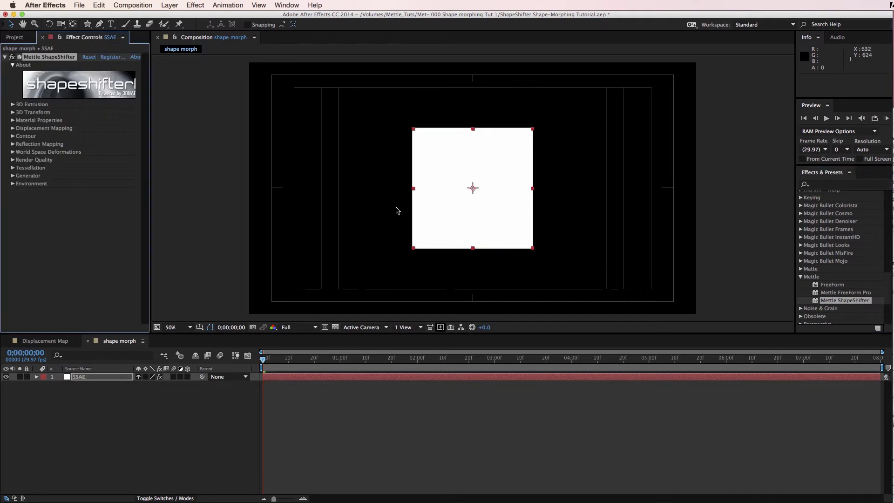
- Add a camera layer, Camera 1, with the default settings
{"action": "left_click", "coordinate": [175, 5]}
{"action": "mouse_move", "coordinate": [182, 17]}
{"action": "left_click", "coordinate": [364, 47]}
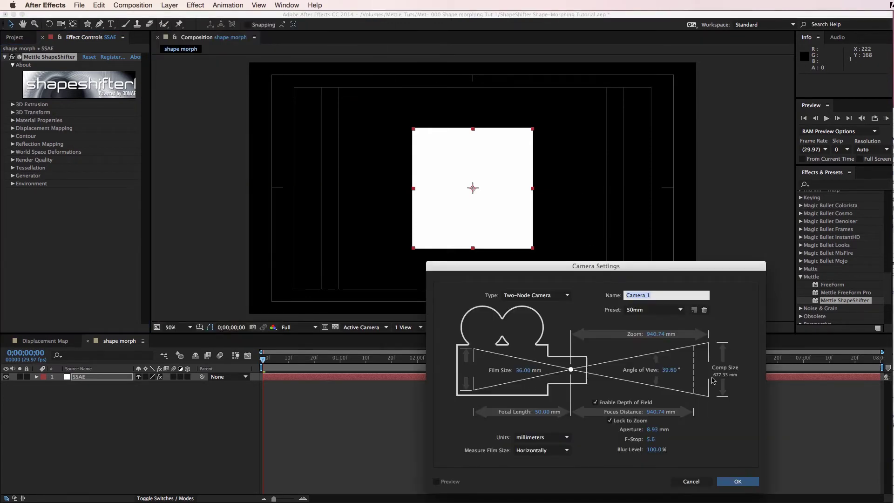
{"action": "left_click", "coordinate": [737, 481]}
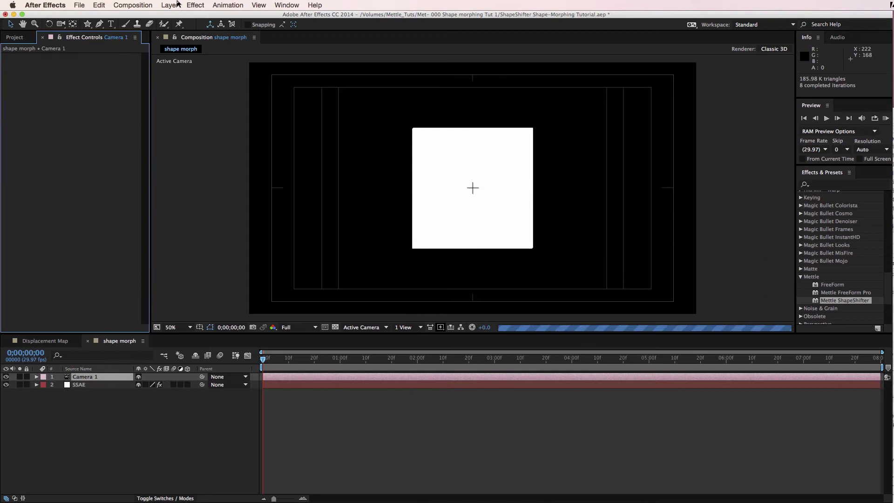
{"action": "left_click", "coordinate": [174, 5]}
- Start a new light named 'Parallel Right' with colour H54 S99 B98
{"action": "mouse_move", "coordinate": [181, 18]}
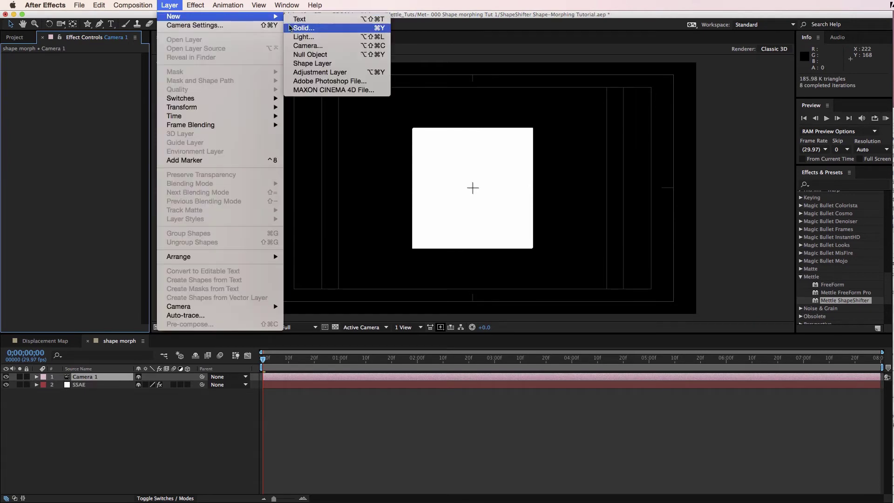
{"action": "left_click", "coordinate": [297, 37]}
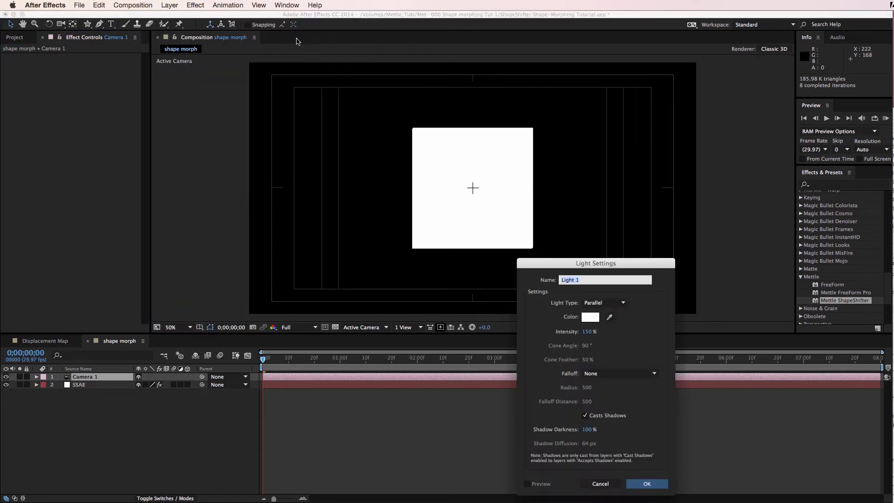
{"action": "type", "text": "Parallel R"}
{"action": "left_click", "coordinate": [590, 317]}
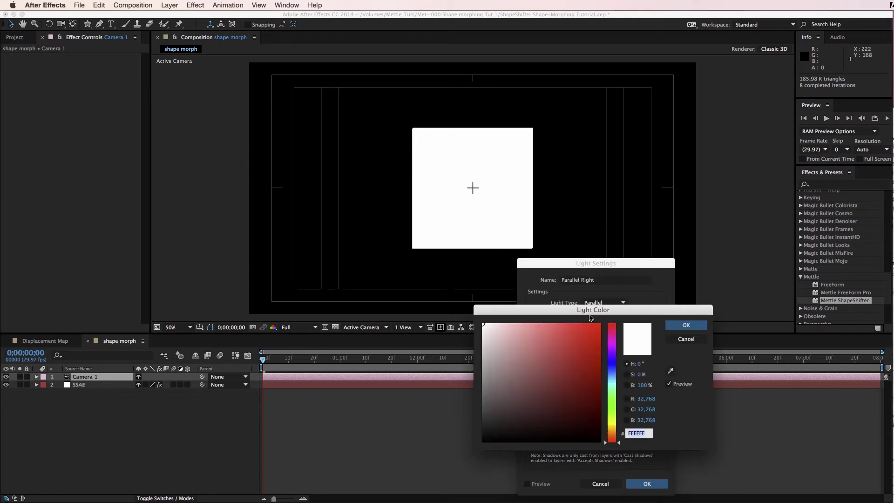
{"action": "key", "text": "Tab"}
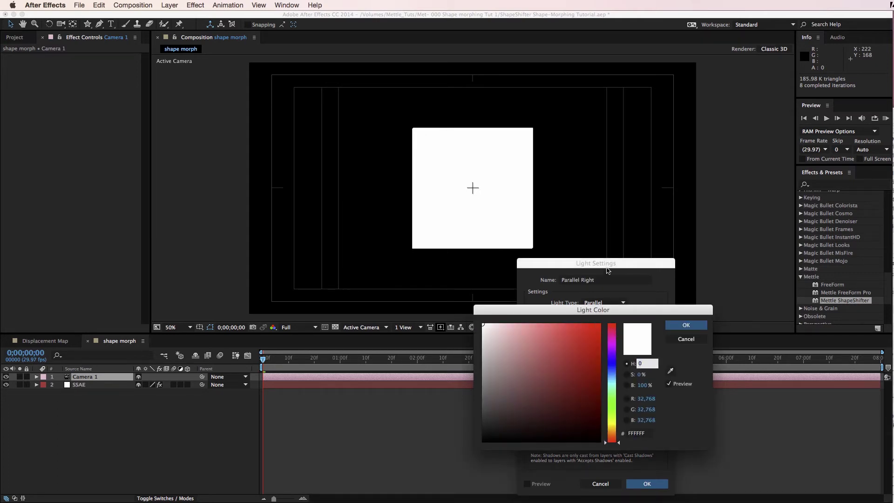
{"action": "type", "text": "54"}
{"action": "key", "text": "Tab"}
{"action": "type", "text": "99"}
{"action": "key", "text": "Tab"}
{"action": "type", "text": "98"}
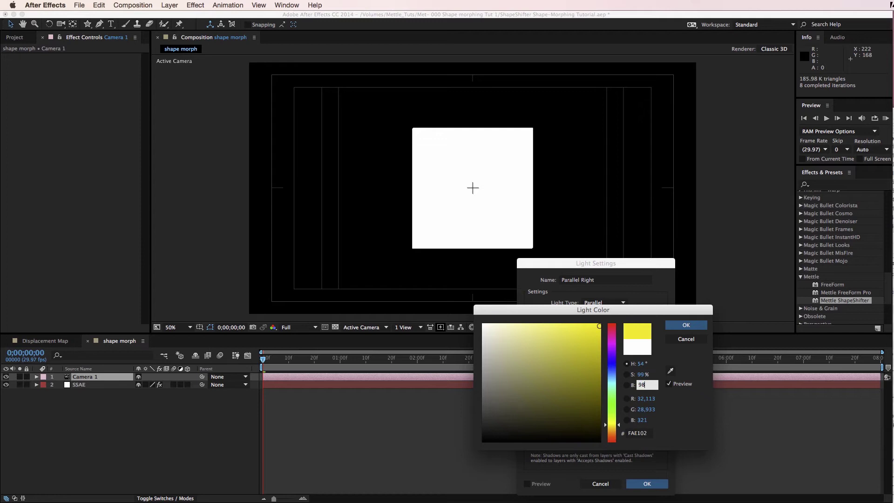
{"action": "key", "text": "Return"}
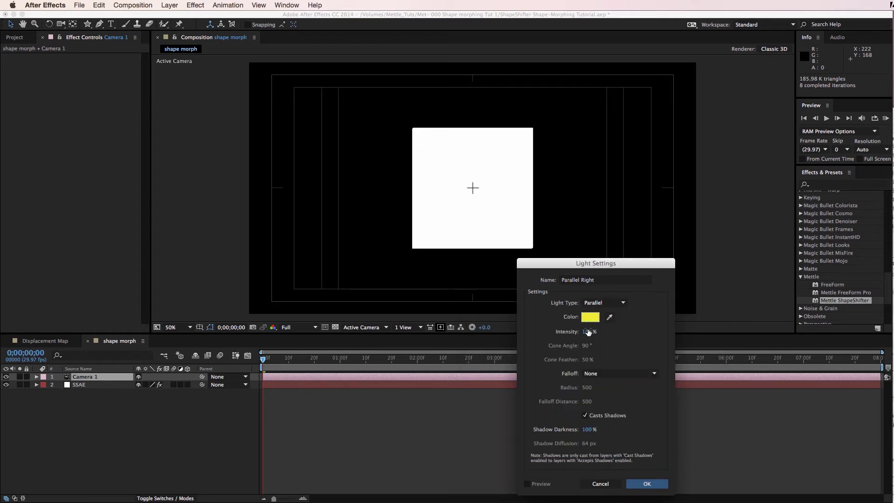
- Set the Parallel Right light's intensity to 80% and confirm it
{"action": "left_click", "coordinate": [587, 331]}
{"action": "type", "text": "80"}
{"action": "left_click", "coordinate": [647, 484]}
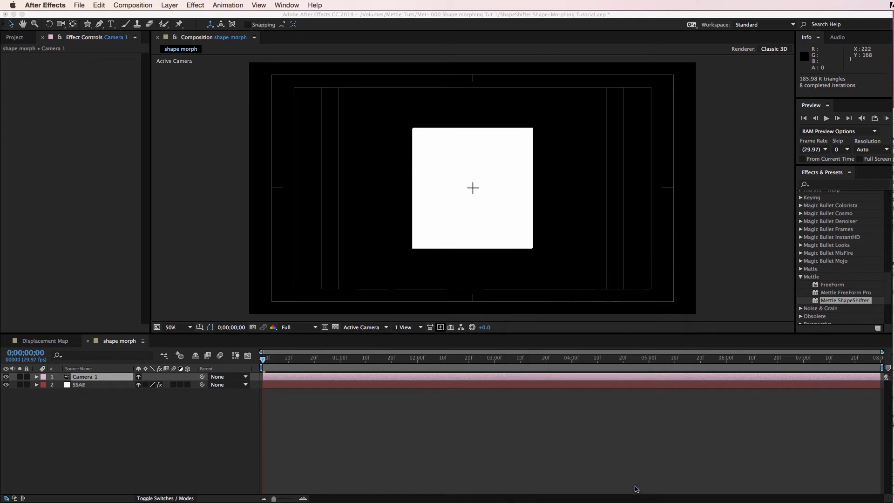
- Start a second light named 'Parallel Left' with colour H187 S7 B68
{"action": "left_click", "coordinate": [170, 5]}
{"action": "mouse_move", "coordinate": [177, 16]}
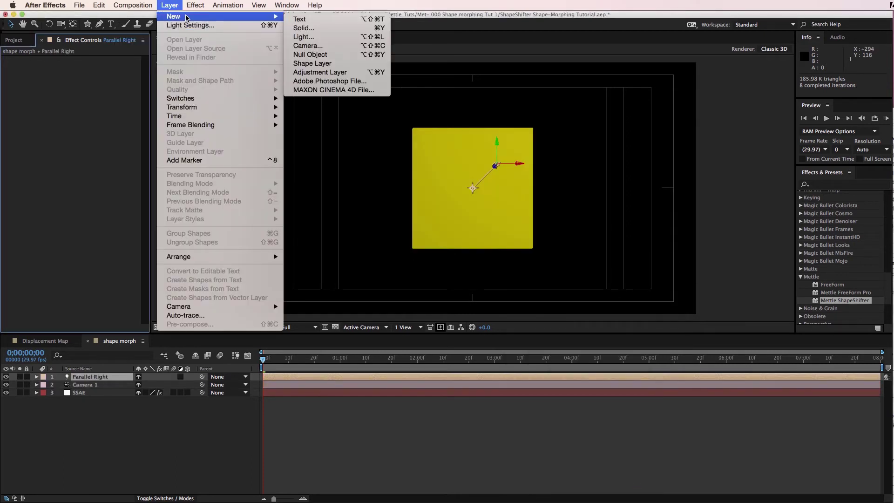
{"action": "left_click", "coordinate": [320, 36]}
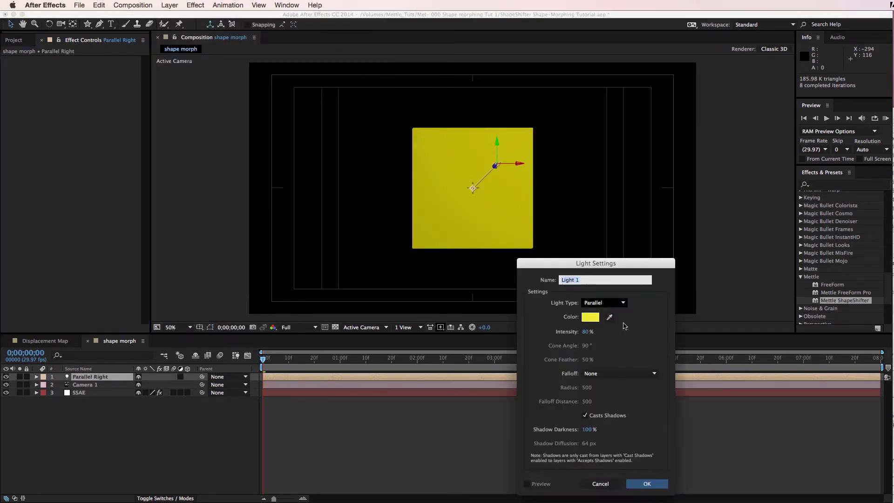
{"action": "type", "text": "Parallel Left"}
{"action": "left_click", "coordinate": [594, 320]}
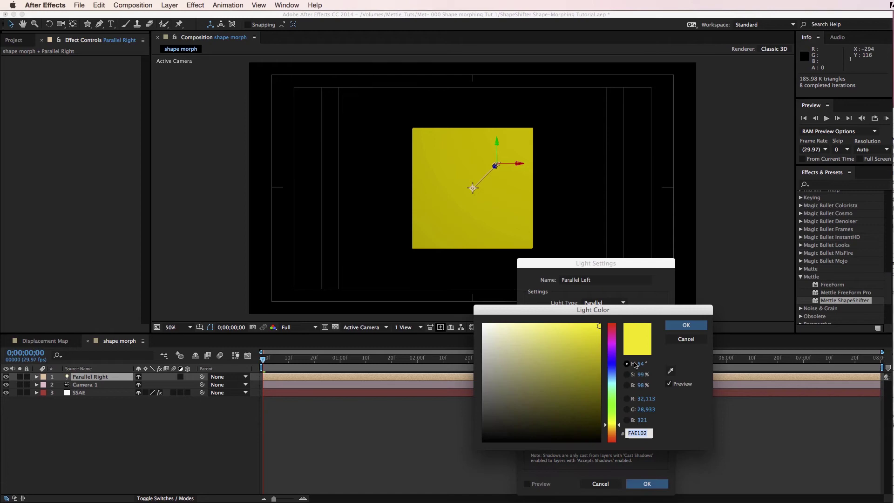
{"action": "key", "text": "Tab"}
{"action": "type", "text": "187"}
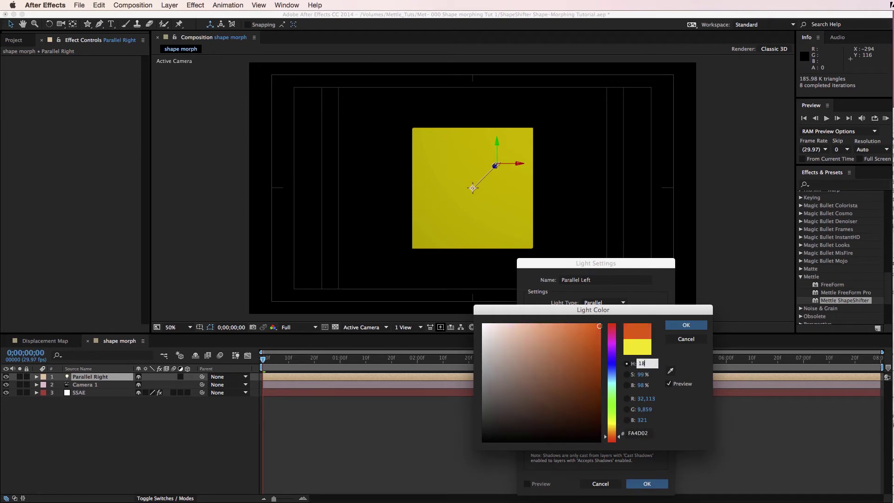
{"action": "key", "text": "Tab"}
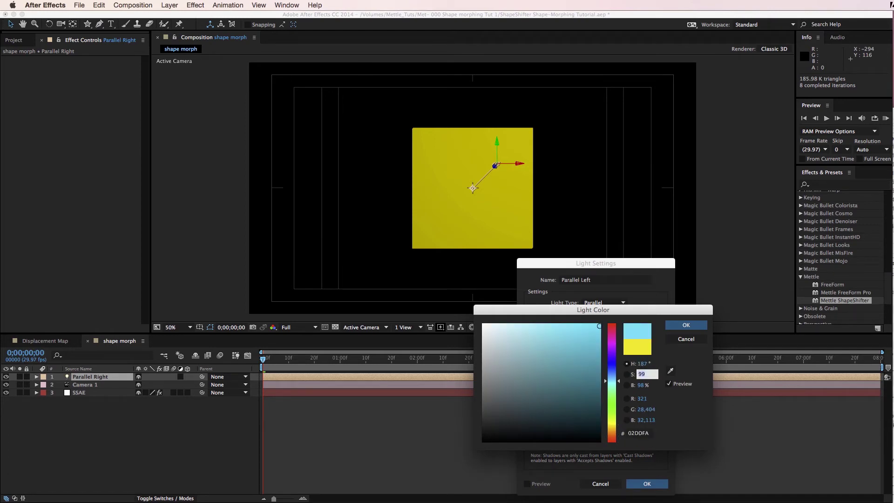
{"action": "type", "text": "7"}
{"action": "key", "text": "Tab"}
{"action": "type", "text": "68"}
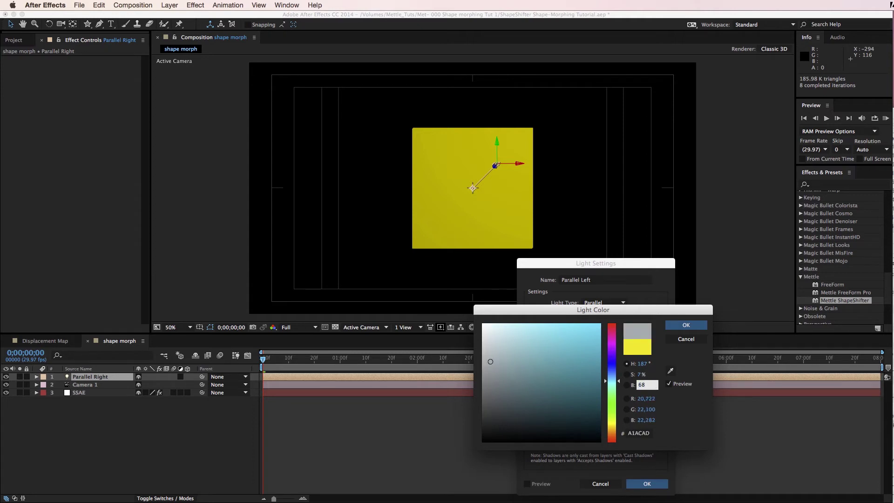
{"action": "key", "text": "Return"}
- Lower the Parallel Left light's intensity, entering 2, and confirm it
{"action": "key", "text": "Tab"}
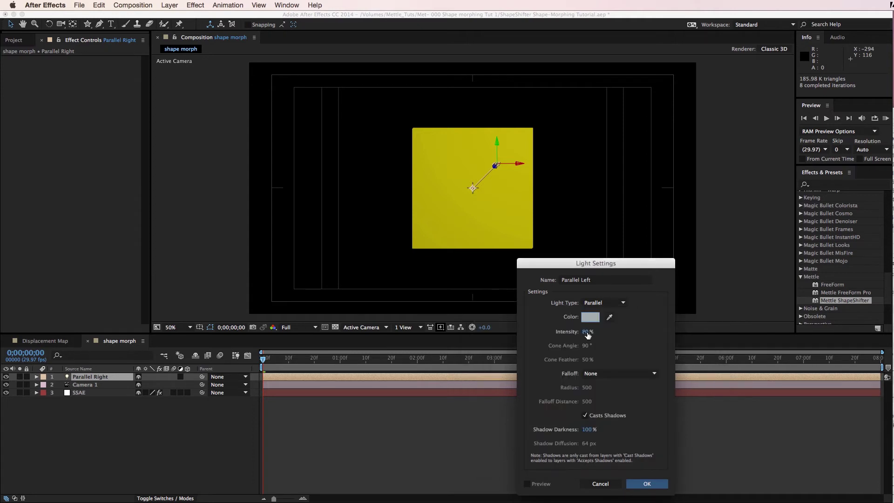
{"action": "type", "text": "22"}
{"action": "left_click", "coordinate": [652, 483]}
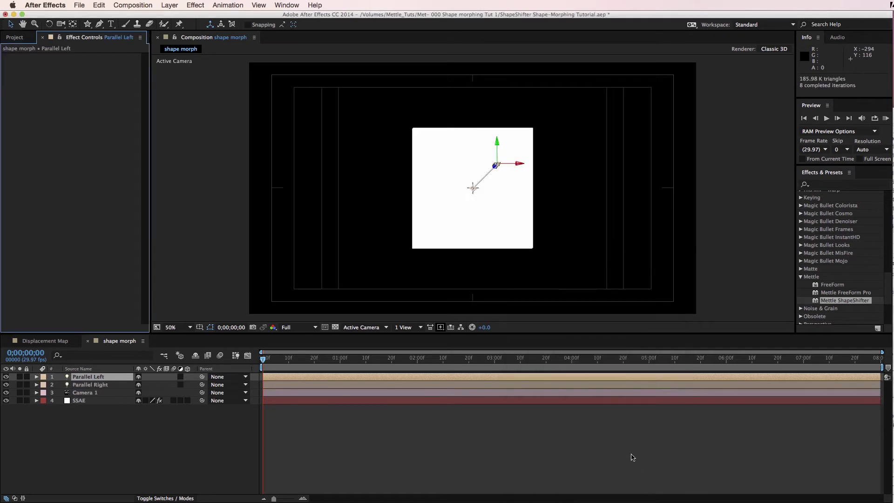
- Start a third light named 'Parallel Bottom'
{"action": "left_click", "coordinate": [170, 5]}
{"action": "mouse_move", "coordinate": [177, 18]}
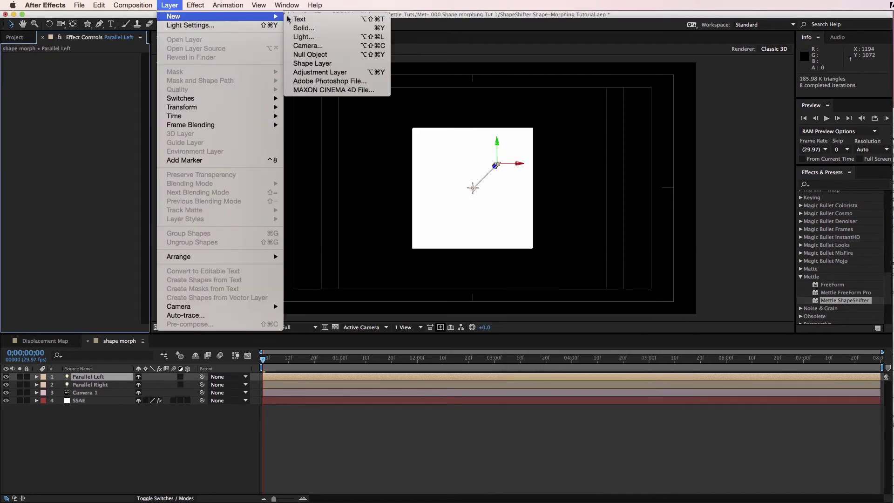
{"action": "left_click", "coordinate": [307, 37]}
{"action": "type", "text": "Parallel Bottom"}
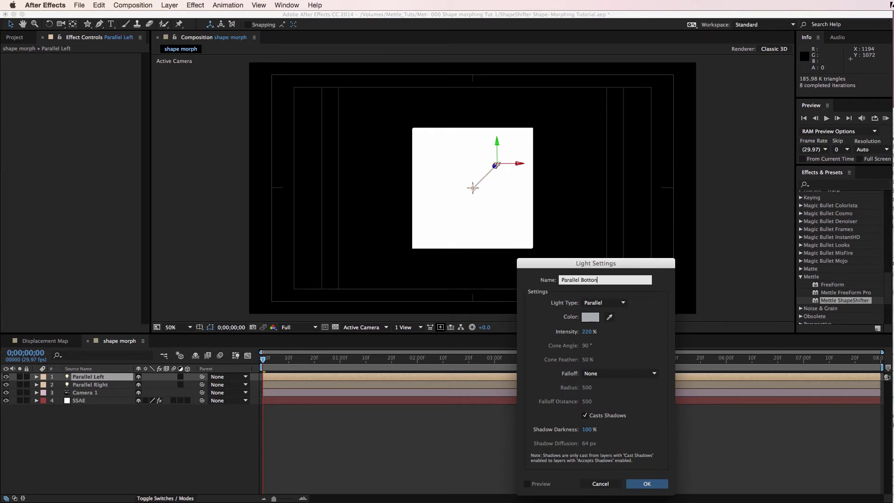
- Set the Parallel Bottom light colour to orange, H37 S100 B100
{"action": "left_click", "coordinate": [596, 317]}
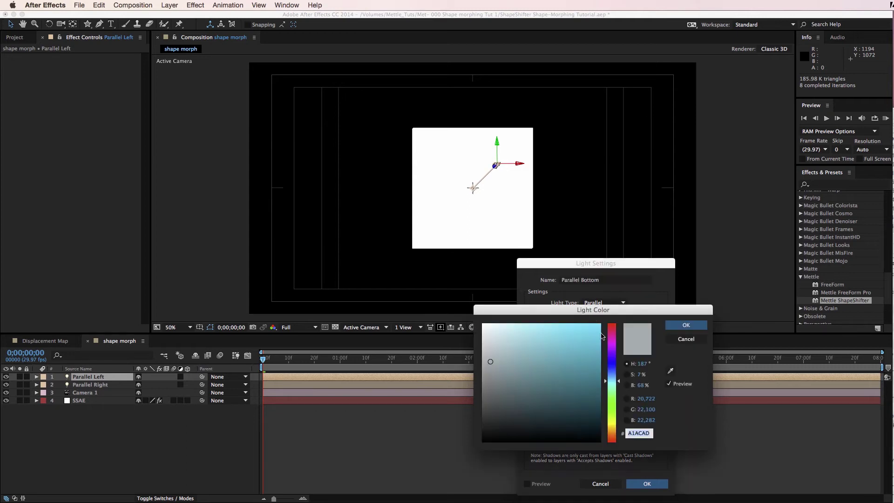
{"action": "left_click", "coordinate": [647, 363]}
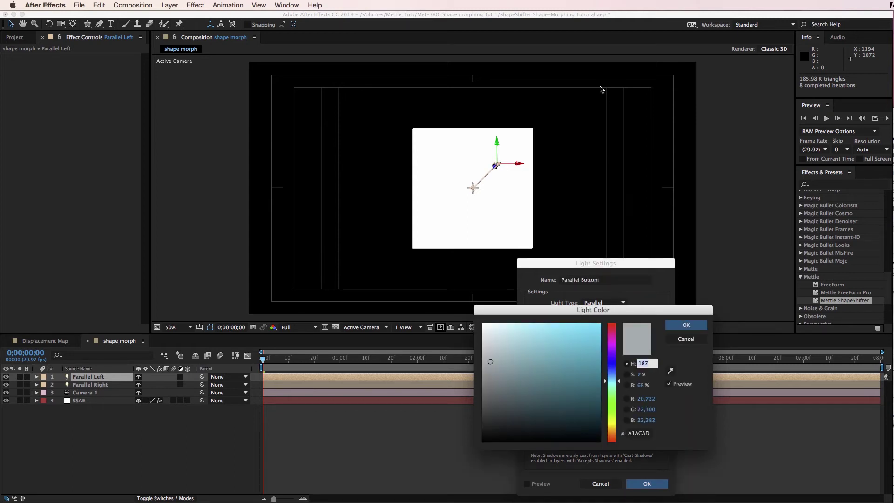
{"action": "type", "text": "37"}
{"action": "key", "text": "Tab"}
{"action": "type", "text": "100"}
{"action": "key", "text": "Tab"}
{"action": "type", "text": "100"}
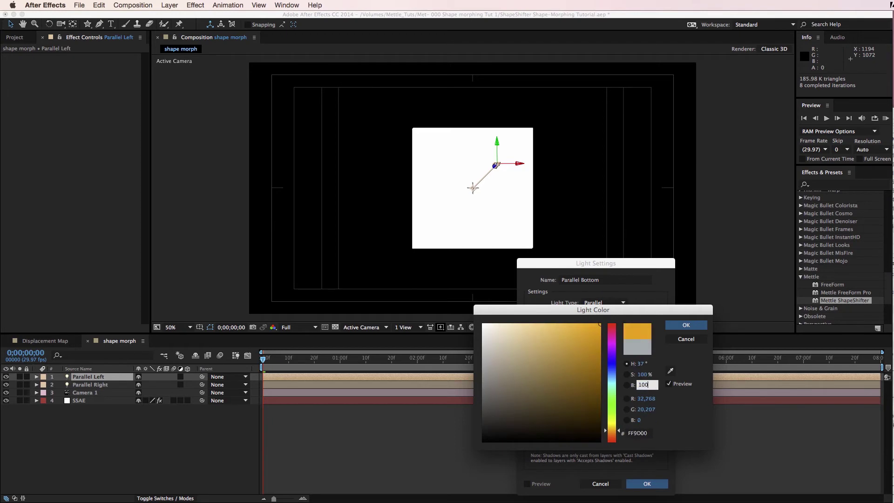
{"action": "key", "text": "Return"}
{"action": "left_click", "coordinate": [590, 333]}
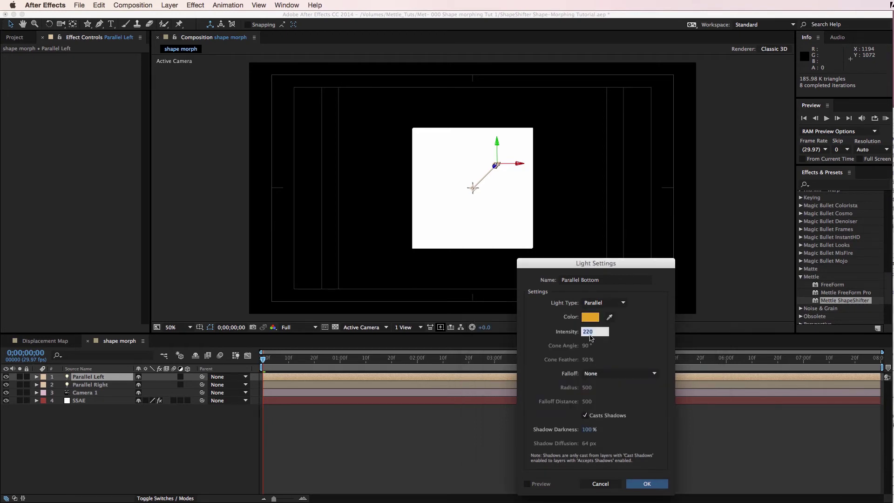
- Set Parallel Bottom's intensity to 80 and create the light
{"action": "type", "text": "80"}
{"action": "key", "text": "Return"}
{"action": "left_click", "coordinate": [169, 5]}
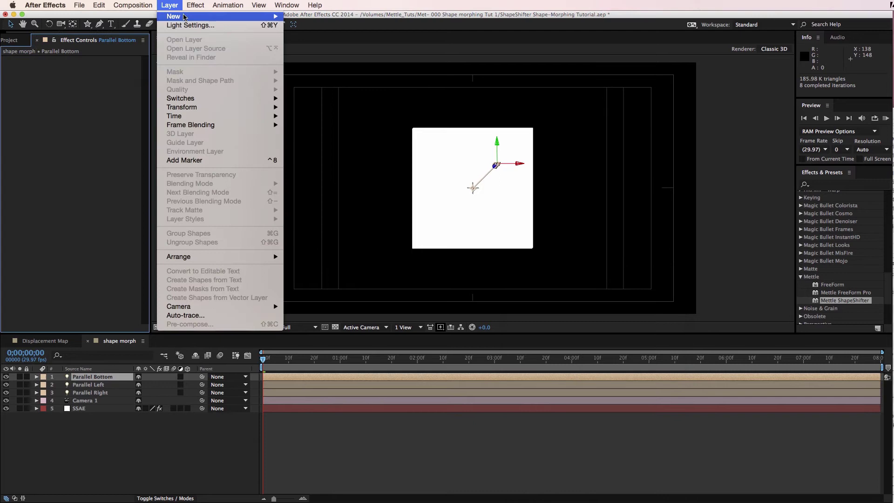
{"action": "mouse_move", "coordinate": [173, 16]}
{"action": "left_click", "coordinate": [303, 36]}
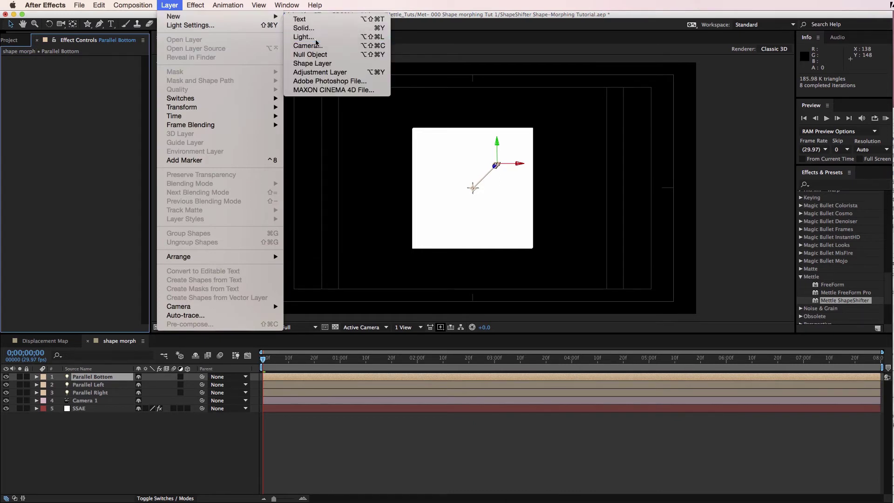
- Create a white light named 'Parallel Front' at 150% intensity
{"action": "type", "text": "P"}
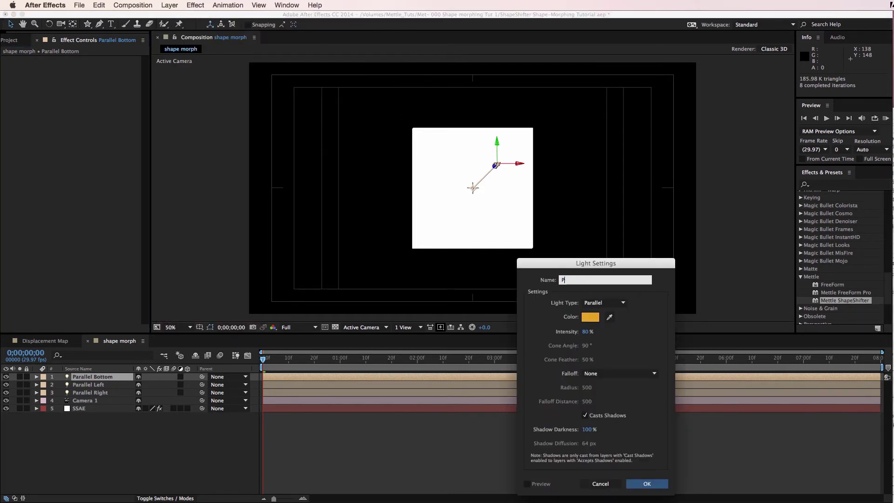
{"action": "type", "text": "arallel Frony"}
{"action": "key", "text": "BackSpace"}
{"action": "left_click", "coordinate": [596, 321]}
{"action": "left_click_drag", "start_coordinate": [506, 329], "coordinate": [483, 324]}
{"action": "left_click", "coordinate": [686, 325]}
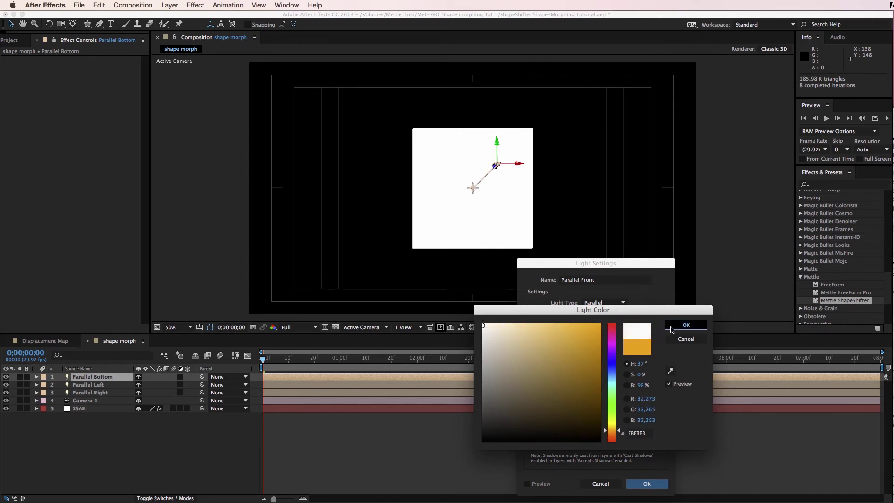
{"action": "left_click", "coordinate": [585, 332]}
{"action": "type", "text": "150"}
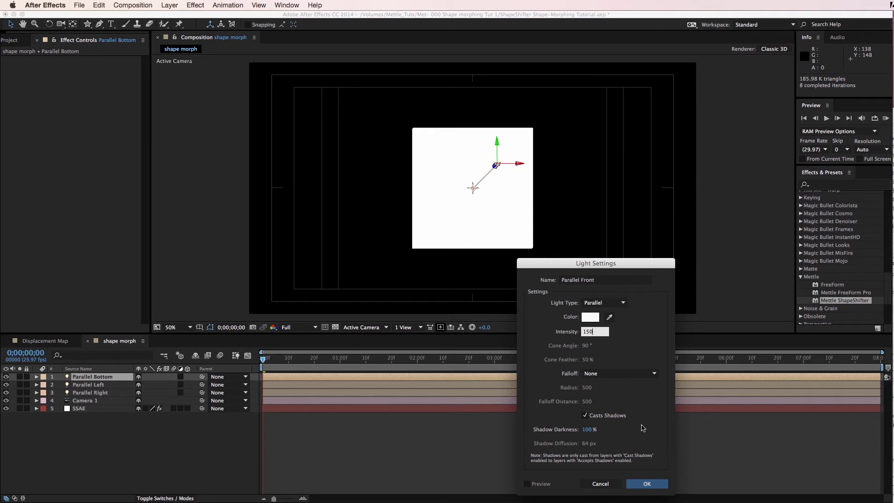
{"action": "left_click", "coordinate": [644, 484]}
- Add a null object and rename it 'Camera controller'
{"action": "left_click", "coordinate": [641, 486]}
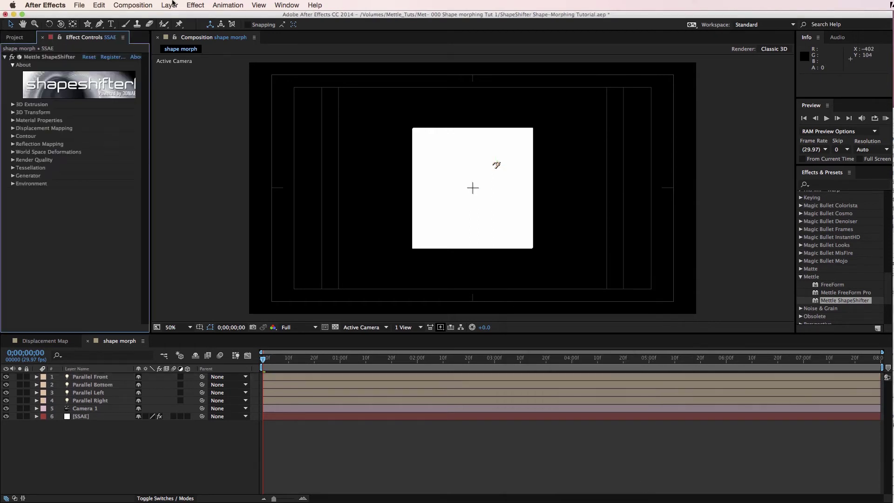
{"action": "left_click", "coordinate": [174, 5]}
{"action": "mouse_move", "coordinate": [176, 17]}
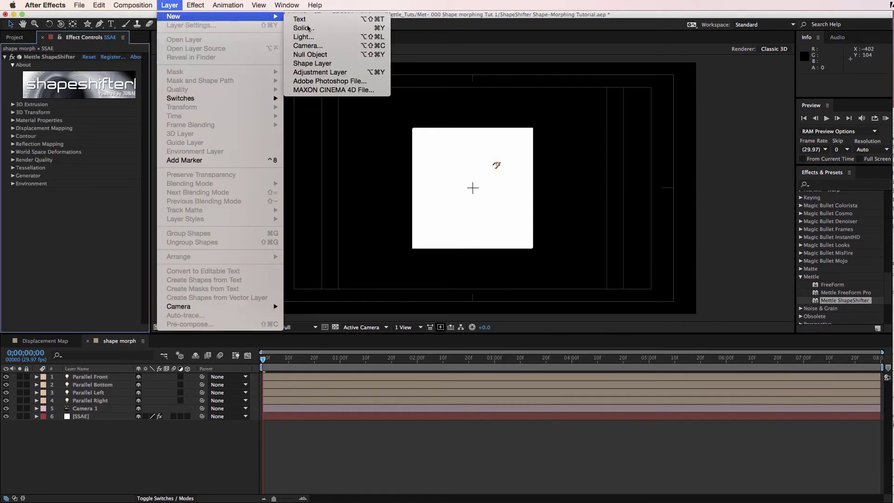
{"action": "left_click", "coordinate": [334, 54]}
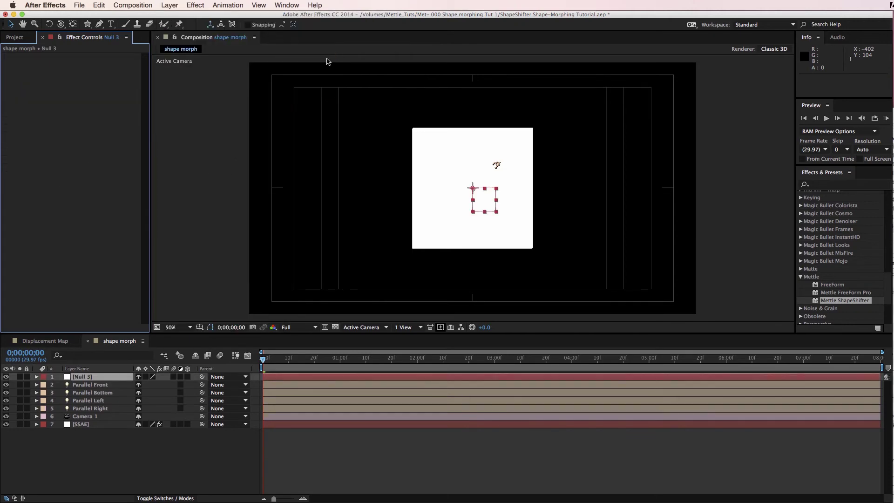
{"action": "left_click", "coordinate": [91, 378]}
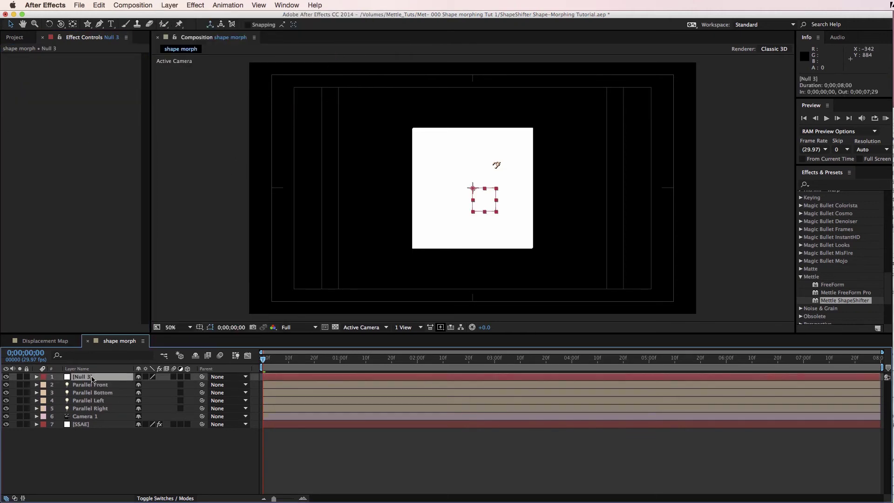
{"action": "key", "text": "Return"}
{"action": "type", "text": "Camera controller"}
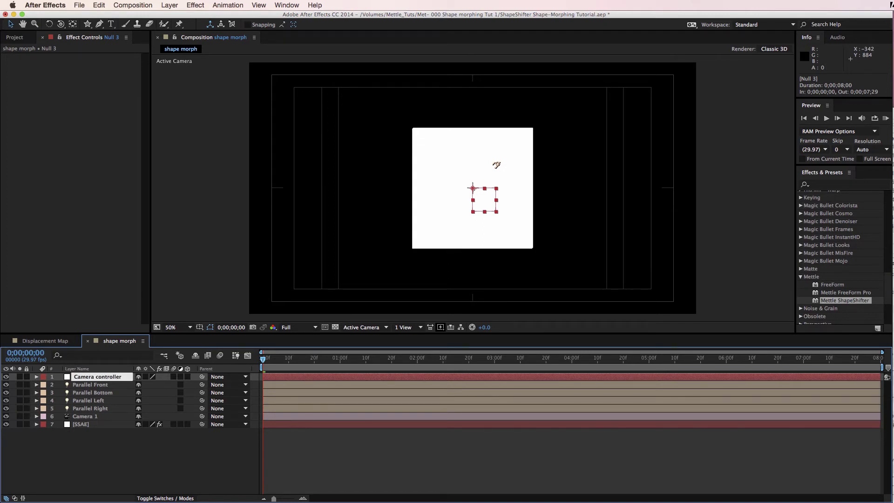
{"action": "key", "text": "Return"}
- Parent Camera 1 to Camera controller and make the null a 3D layer
{"action": "left_click", "coordinate": [83, 418]}
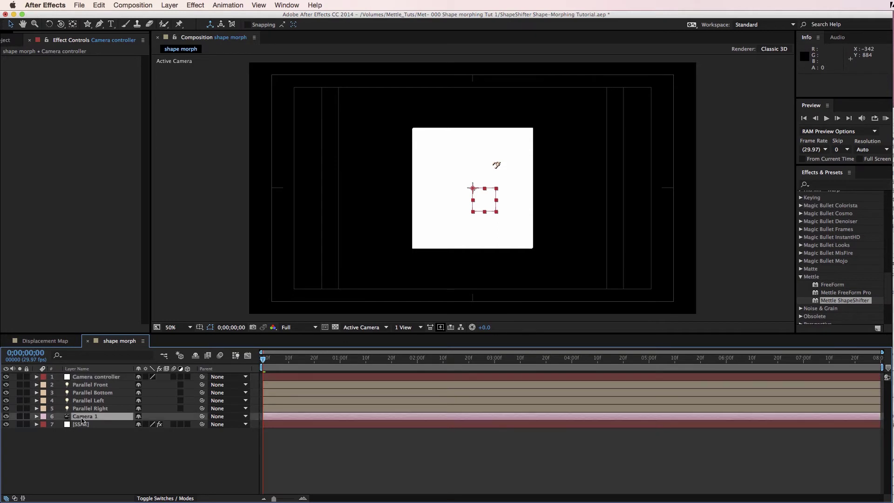
{"action": "left_click", "coordinate": [214, 417]}
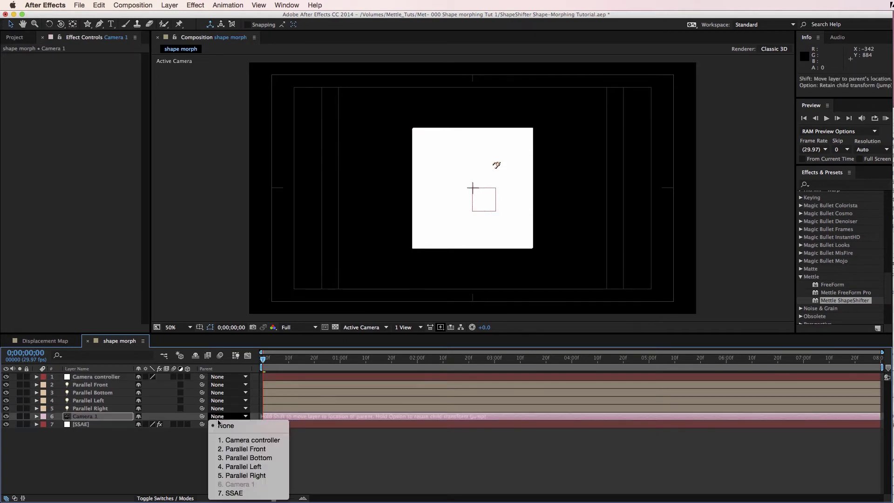
{"action": "left_click", "coordinate": [228, 440]}
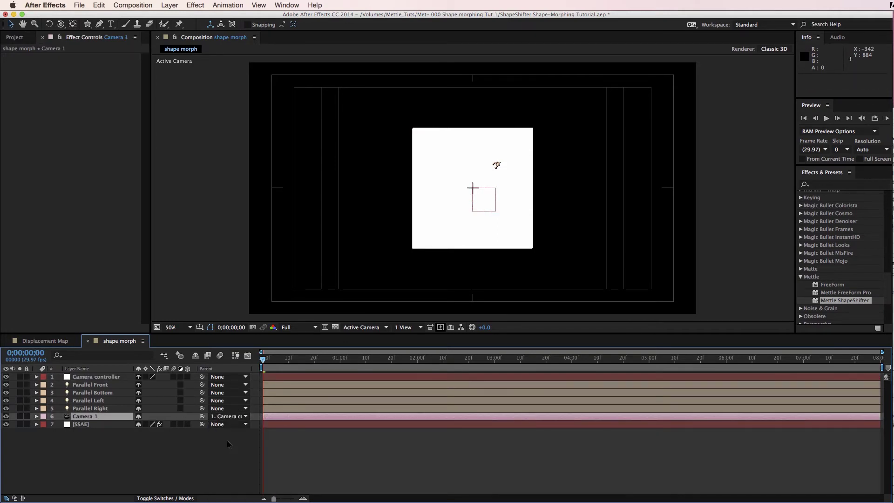
{"action": "left_click", "coordinate": [86, 378]}
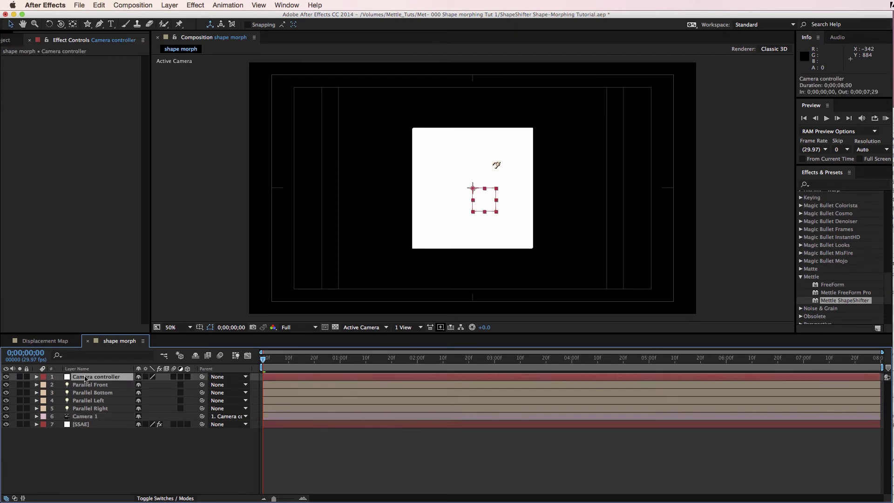
{"action": "left_click", "coordinate": [36, 377]}
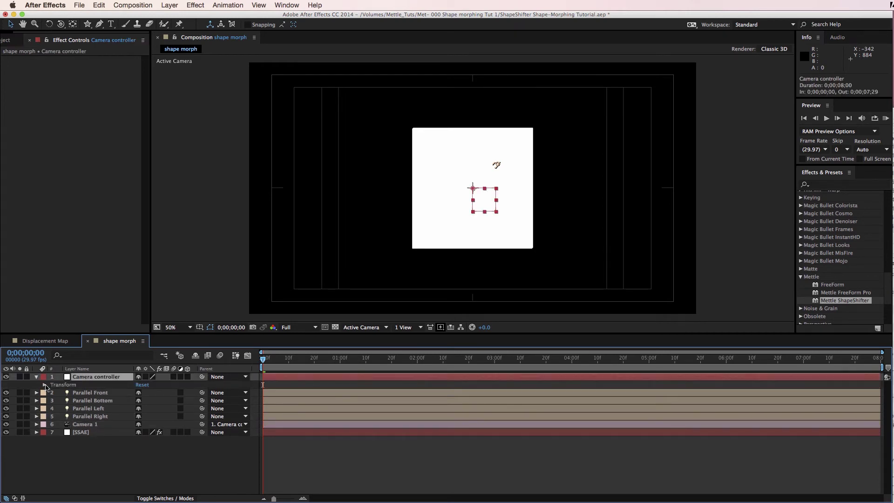
{"action": "left_click", "coordinate": [45, 385]}
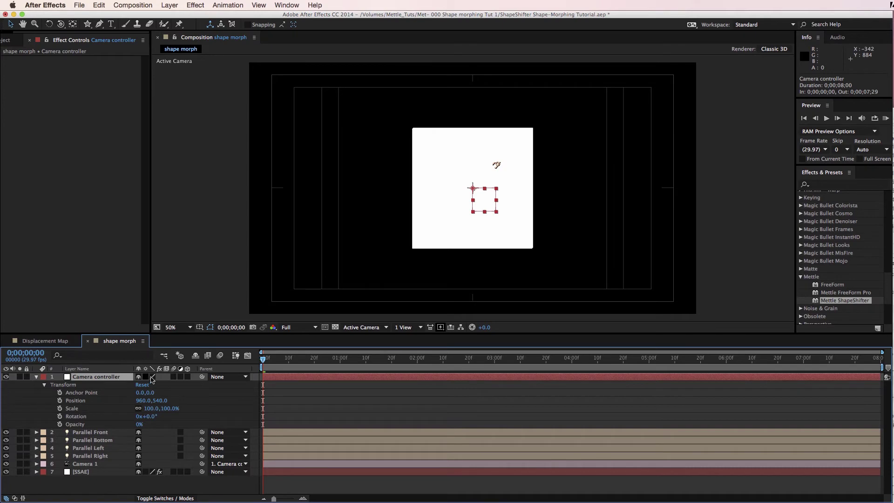
{"action": "left_click", "coordinate": [188, 377]}
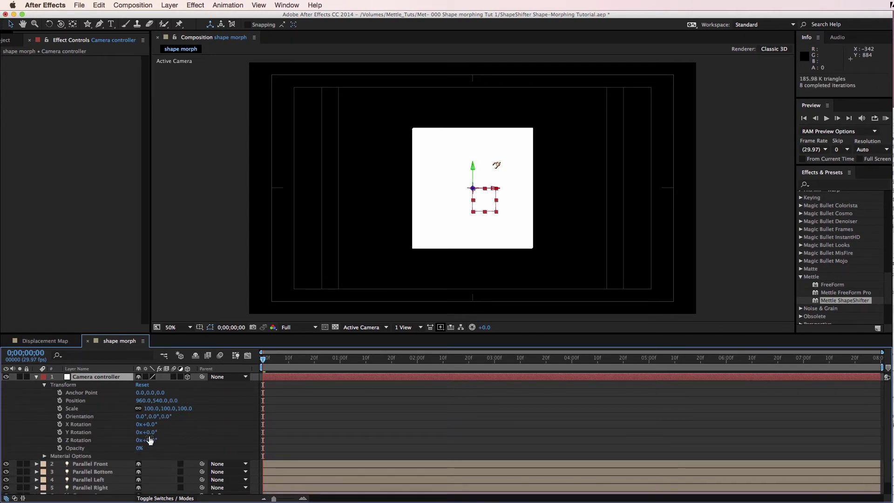
- Keyframe the null's X and Y Rotation from 0° at the start to 359° at the end
{"action": "left_click", "coordinate": [59, 424]}
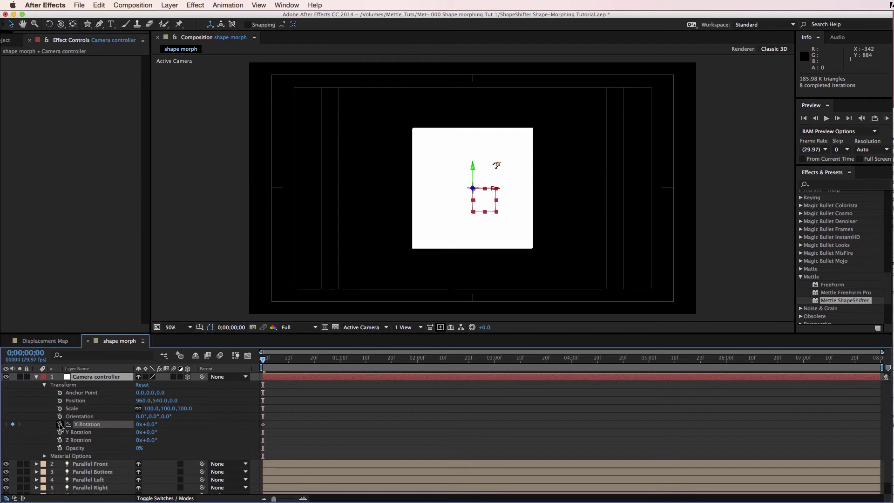
{"action": "left_click", "coordinate": [60, 432]}
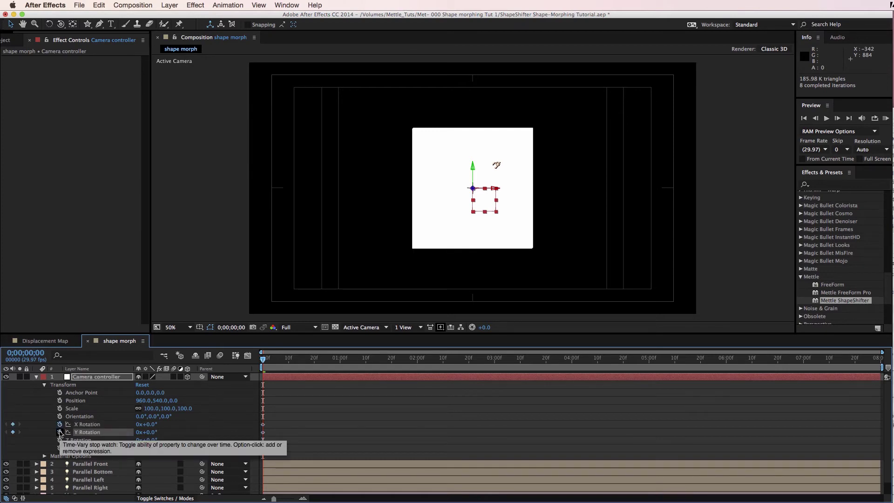
{"action": "key", "text": "End"}
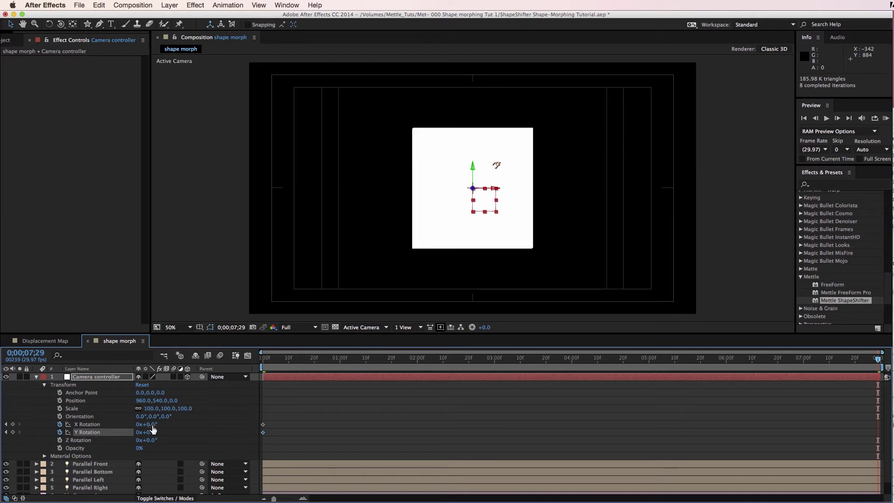
{"action": "left_click", "coordinate": [152, 425]}
{"action": "type", "text": "359"}
{"action": "left_click", "coordinate": [152, 430]}
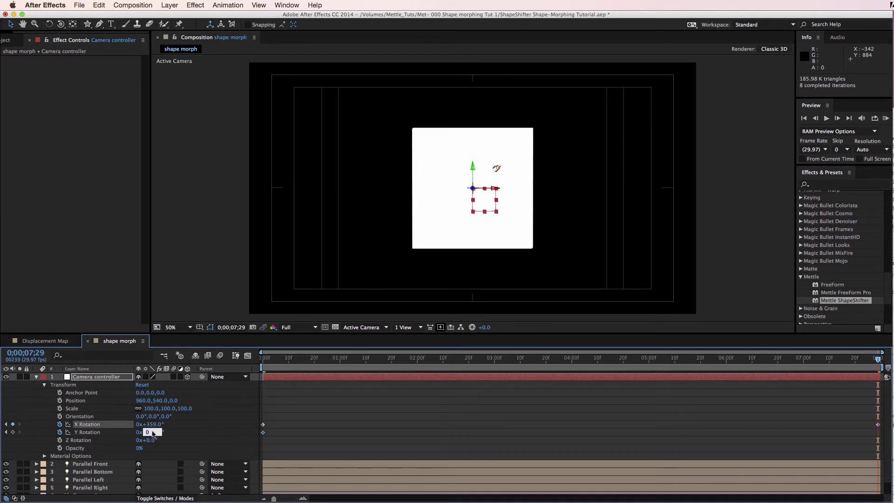
{"action": "type", "text": "359"}
{"action": "key", "text": "Return"}
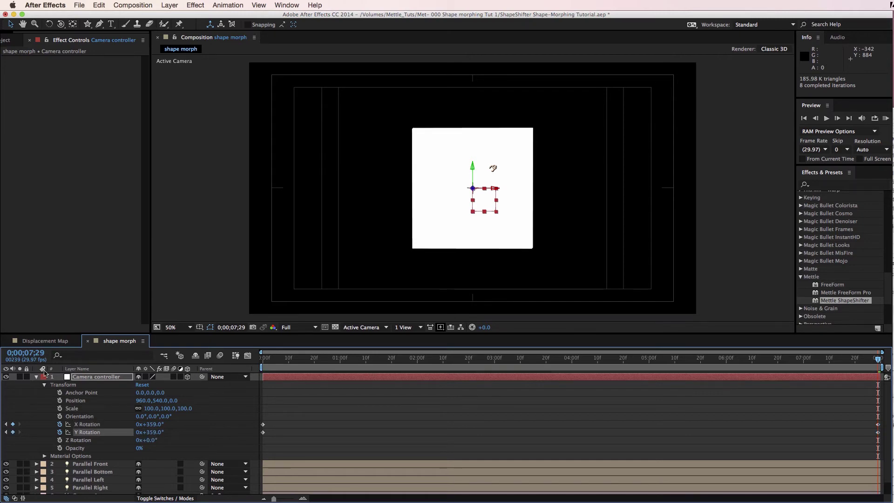
{"action": "left_click", "coordinate": [36, 377]}
- Save the project with the SSAE layer selected
{"action": "left_click", "coordinate": [77, 424]}
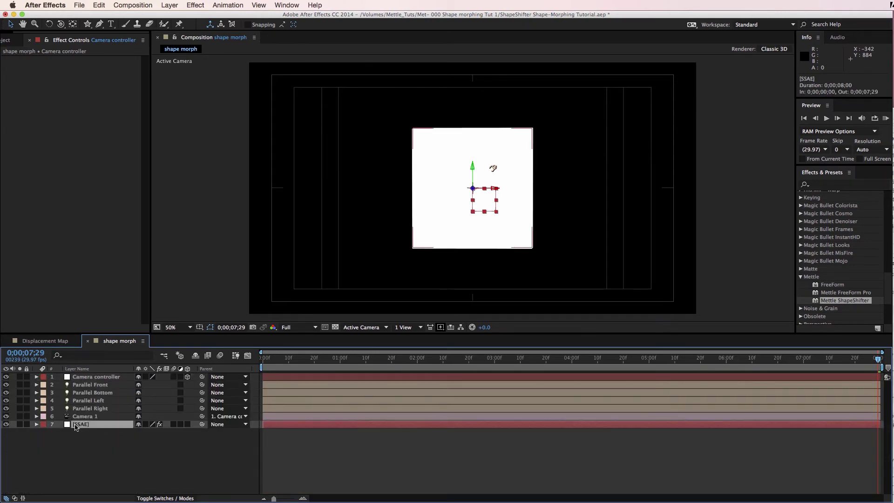
{"action": "key", "text": "super+s"}
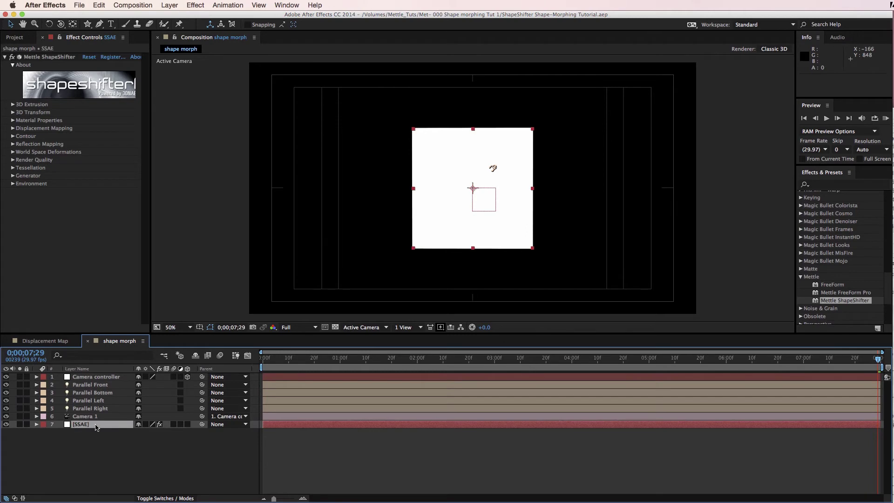
{"action": "left_click", "coordinate": [16, 37]}
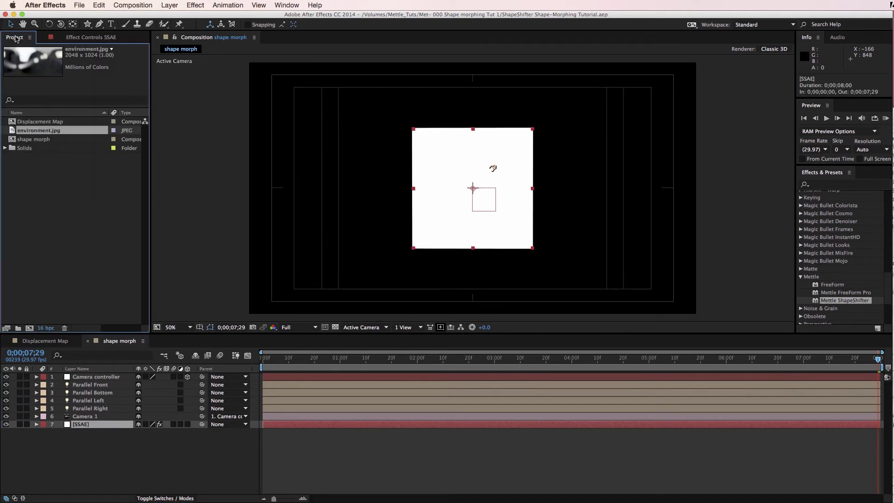
- Add environment.jpg below SSAE, fitted to the comp and hidden, then add the Displacement Map comp
{"action": "left_click_drag", "start_coordinate": [42, 133], "coordinate": [72, 434]}
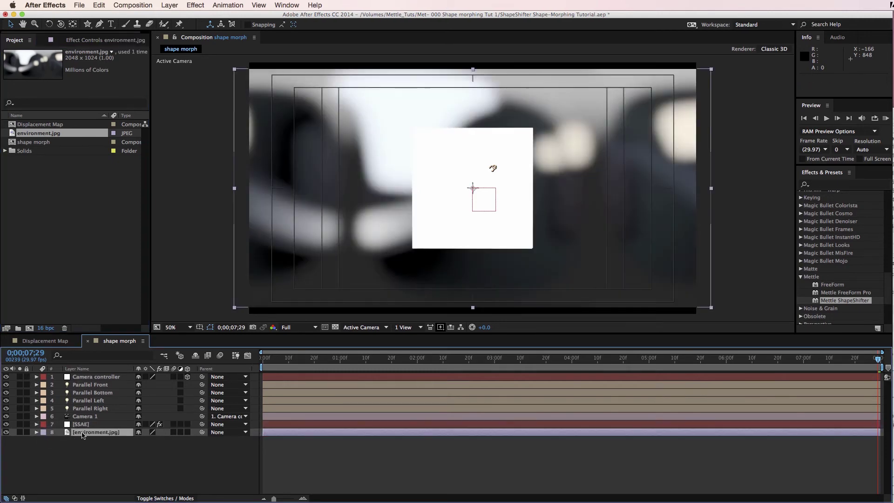
{"action": "left_click", "coordinate": [173, 3]}
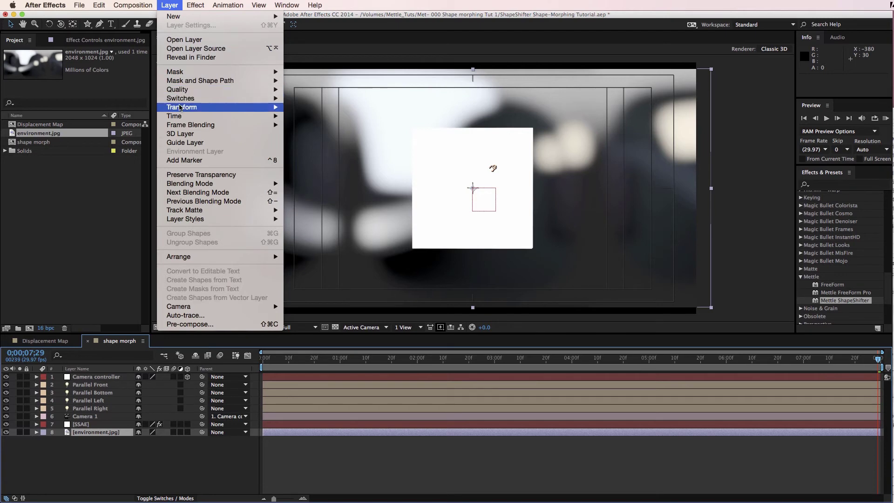
{"action": "mouse_move", "coordinate": [181, 108]}
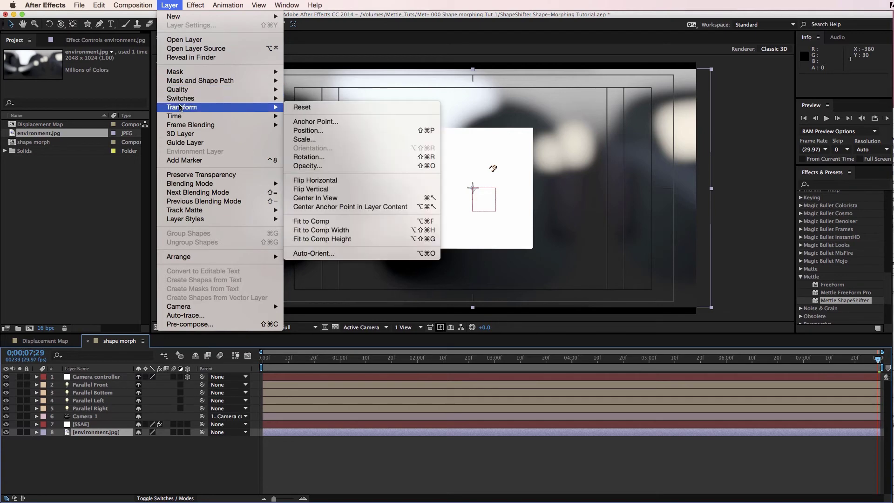
{"action": "left_click", "coordinate": [367, 221]}
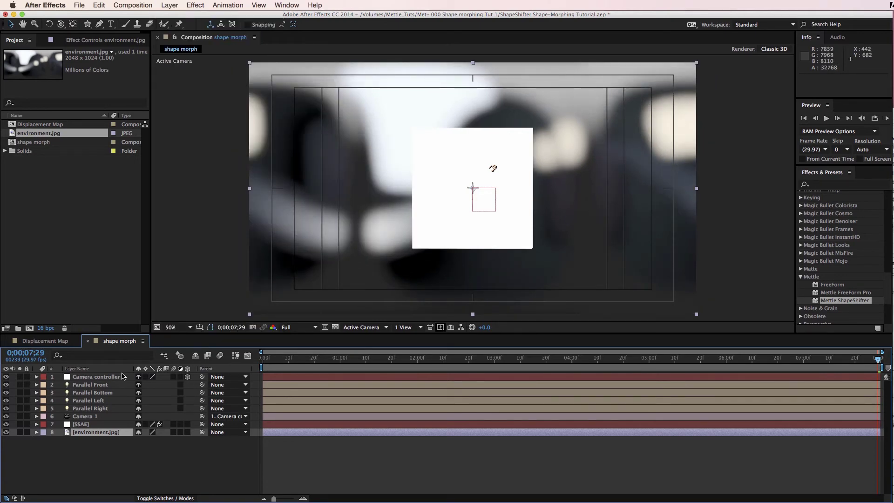
{"action": "left_click", "coordinate": [6, 432]}
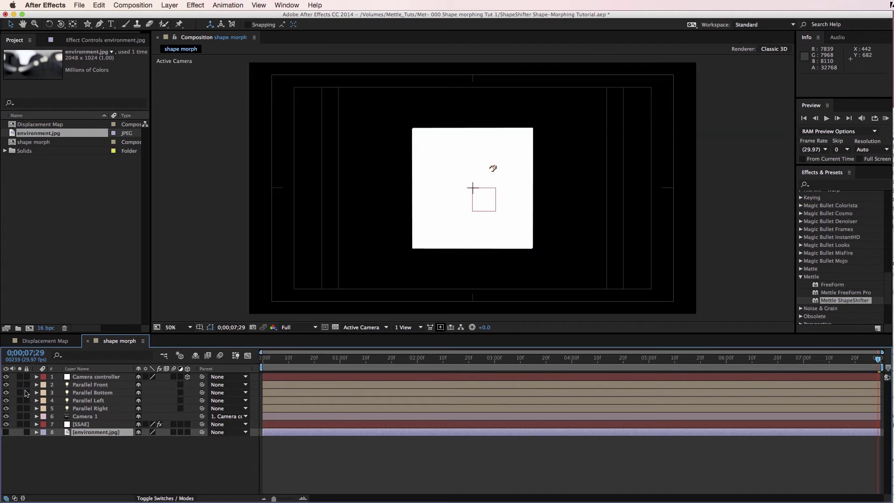
{"action": "left_click_drag", "start_coordinate": [24, 126], "coordinate": [69, 461]}
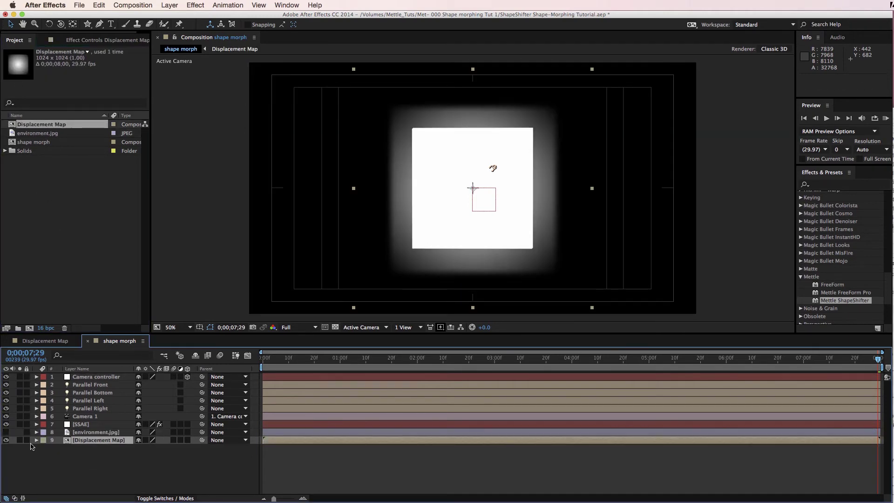
- Hide the Displacement Map layer, return to the composition start, and select SSAE
{"action": "left_click", "coordinate": [6, 440]}
{"action": "left_click", "coordinate": [107, 441]}
{"action": "key", "text": "Home"}
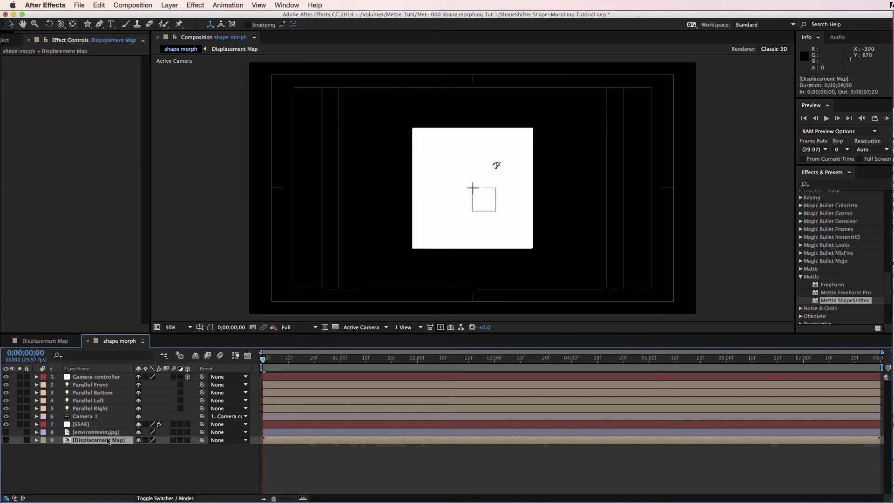
{"action": "left_click", "coordinate": [101, 424]}
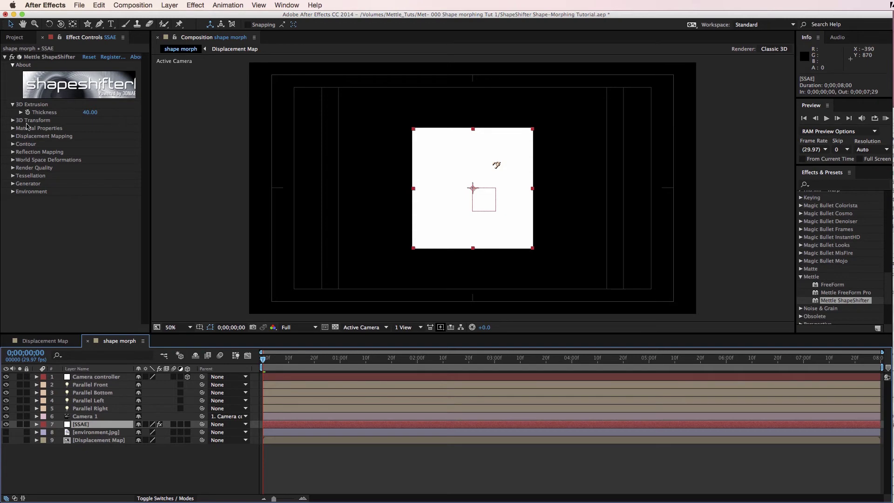
- Set ShapeShifter's Displacement Height to 50, driven by the Displacement Map layer
{"action": "left_click", "coordinate": [13, 136]}
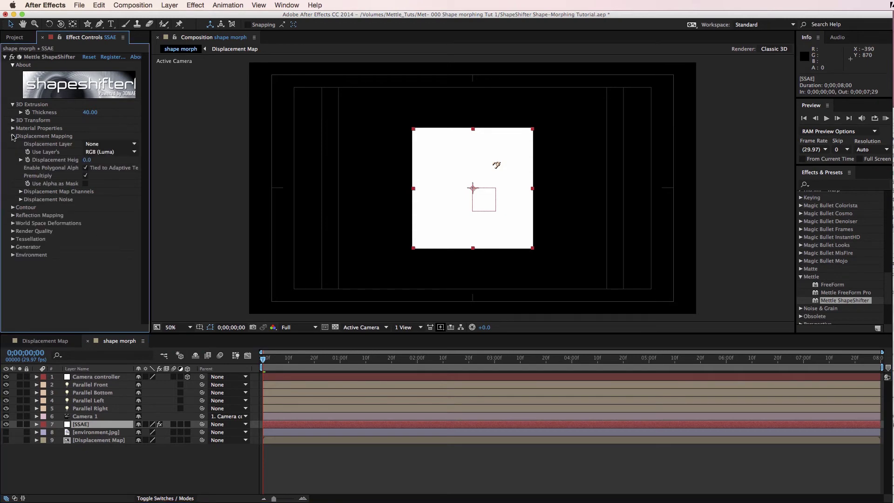
{"action": "left_click", "coordinate": [87, 160]}
{"action": "type", "text": "50"}
{"action": "key", "text": "Return"}
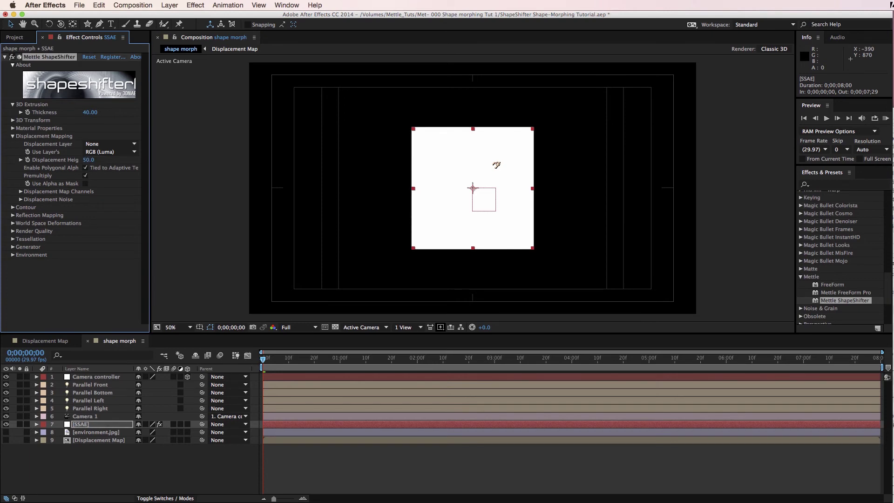
{"action": "left_click", "coordinate": [102, 145]}
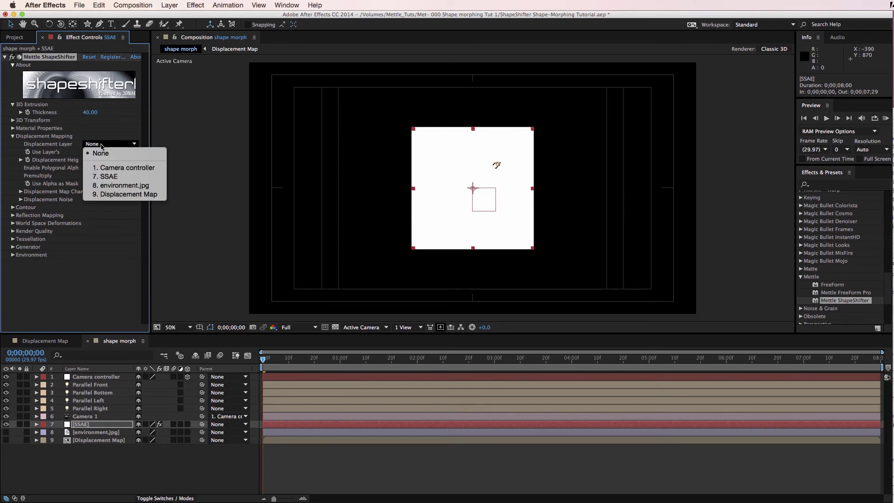
{"action": "left_click", "coordinate": [121, 193]}
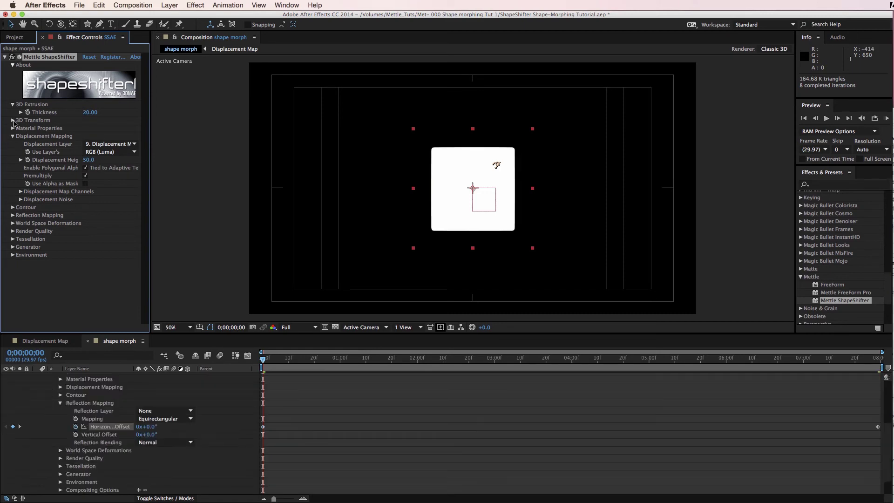
{"action": "left_click", "coordinate": [14, 120]}
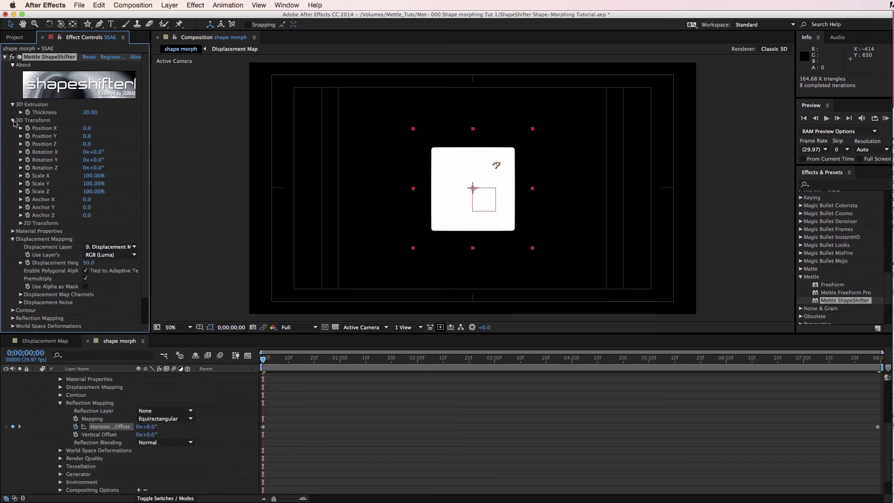
- Set ShapeShifter's 3D Transform Scale X, Y and Z to 200%, then collapse both setting groups
{"action": "left_click", "coordinate": [96, 177]}
{"action": "type", "text": "200"}
{"action": "key", "text": "Tab"}
{"action": "type", "text": "200"}
{"action": "key", "text": "Tab"}
{"action": "type", "text": "200"}
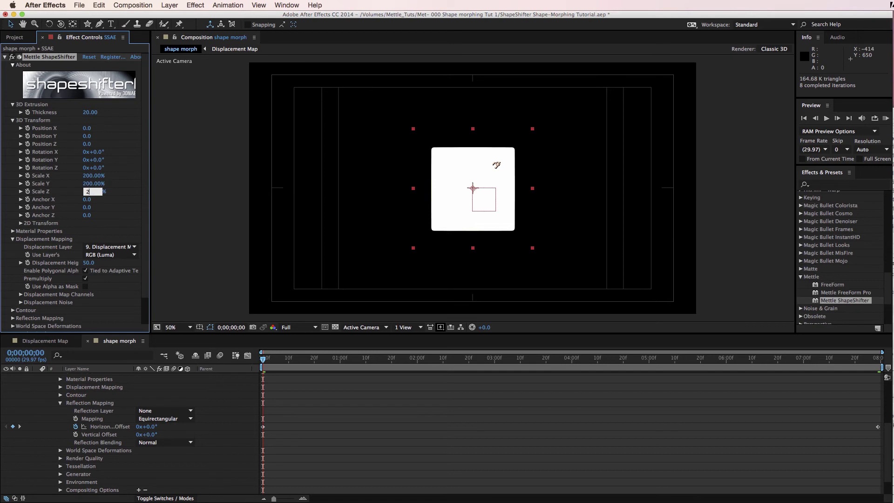
{"action": "key", "text": "Return"}
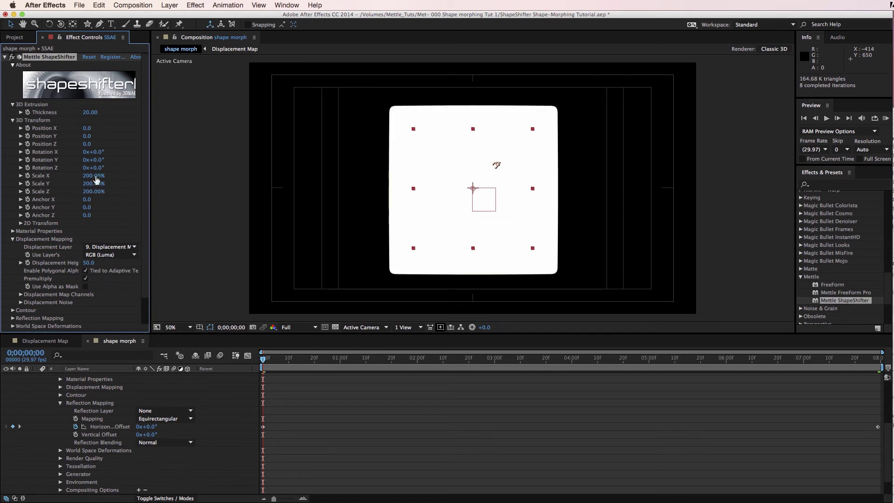
{"action": "left_click", "coordinate": [13, 120]}
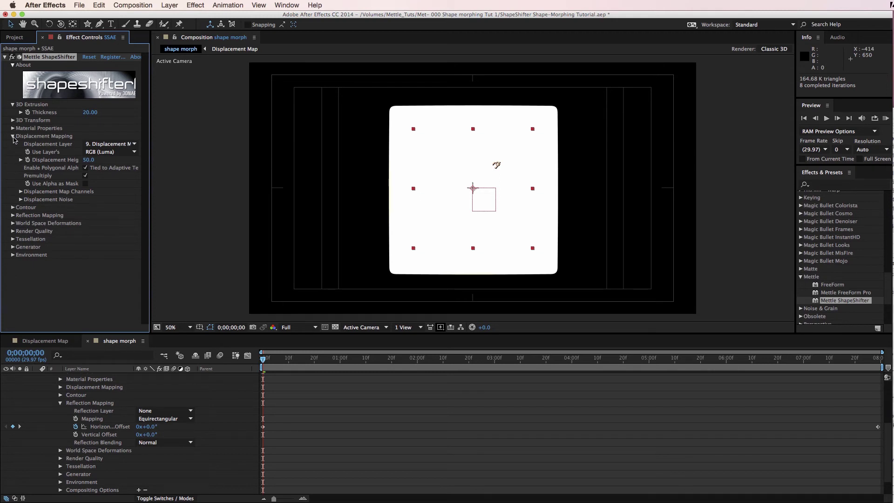
{"action": "left_click", "coordinate": [13, 137]}
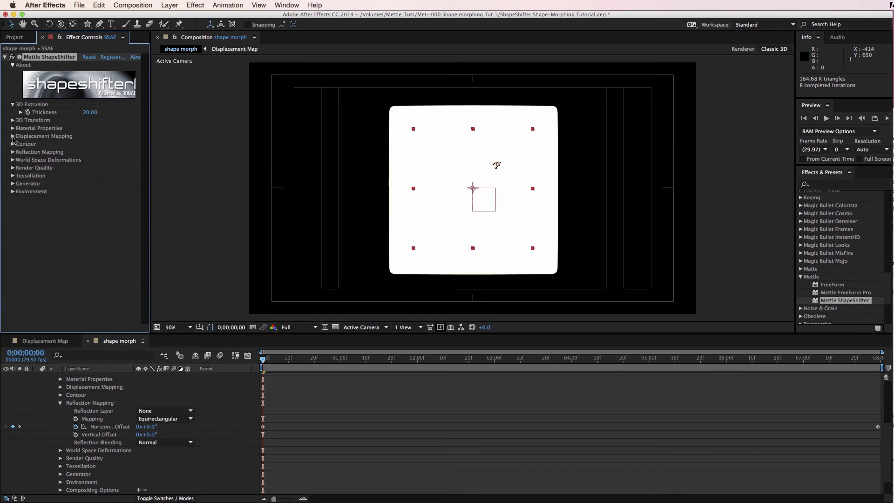
- Use environment.jpg as the Reflection Layer with equirectangular reflection mapping
{"action": "left_click", "coordinate": [13, 152]}
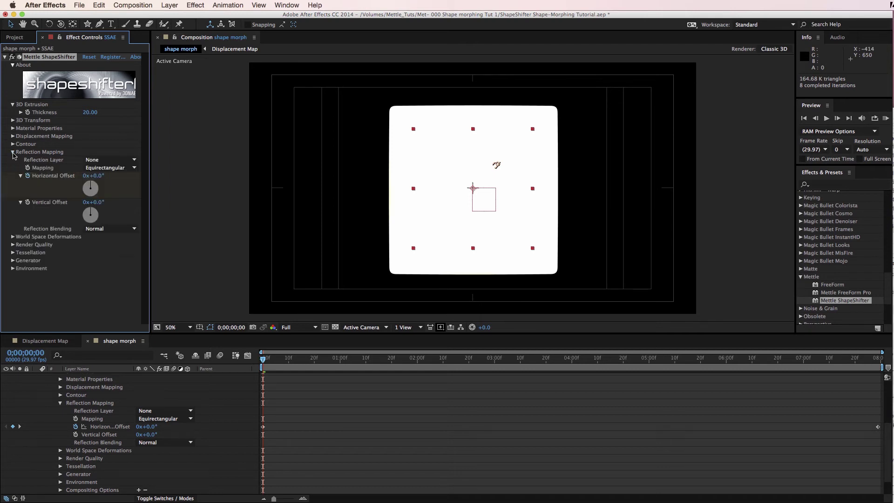
{"action": "left_click", "coordinate": [111, 160]}
{"action": "key", "text": "Escape"}
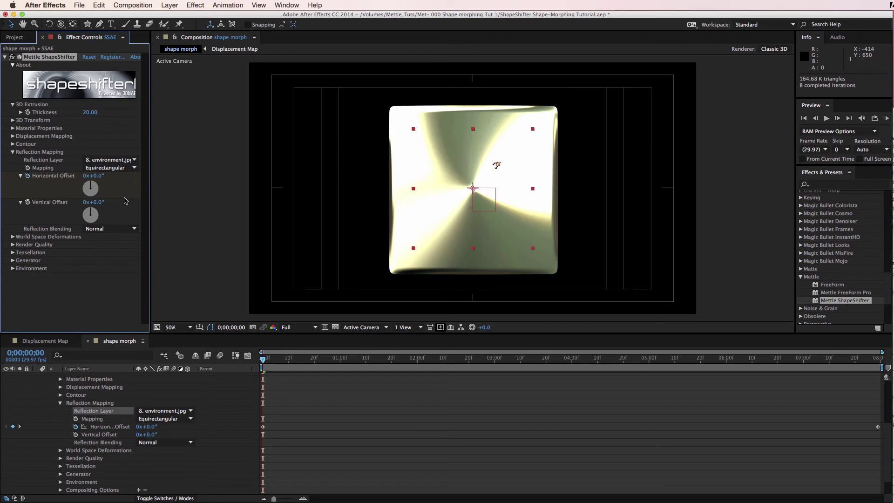
{"action": "left_click", "coordinate": [127, 169]}
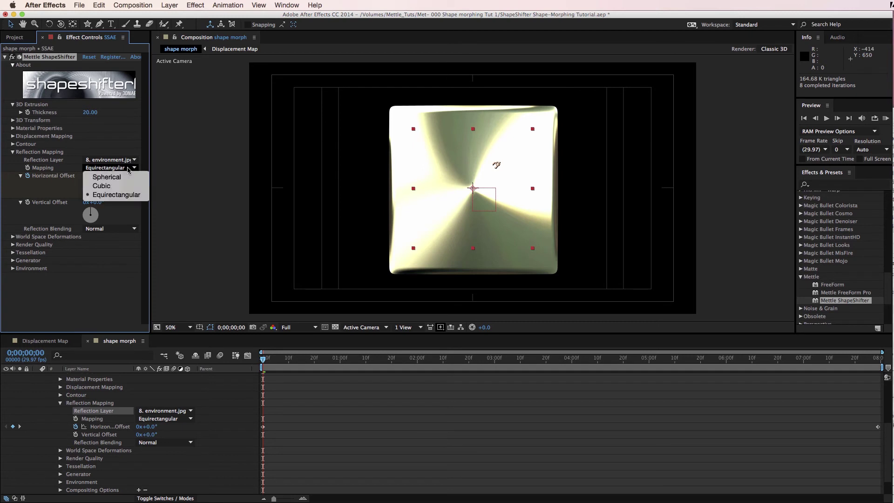
{"action": "left_click", "coordinate": [125, 195]}
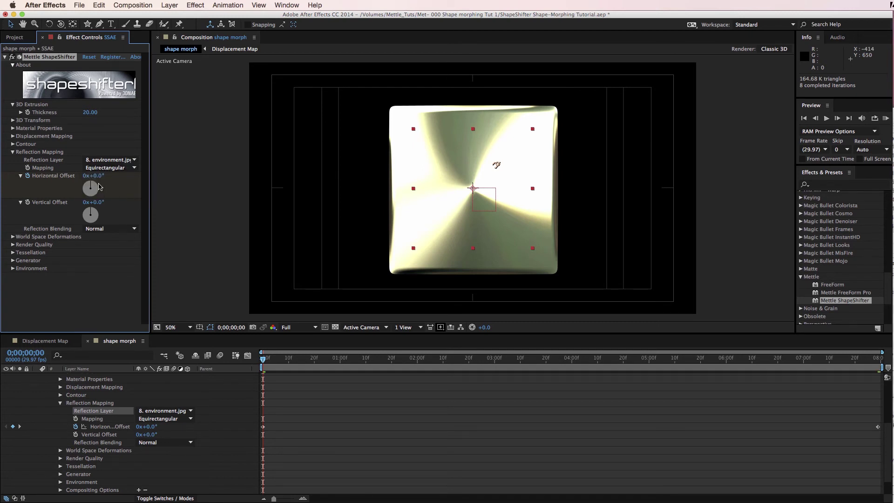
- Keyframe Horizontal Offset at 36° at the start and 68° at the end, then save
{"action": "left_click", "coordinate": [29, 178]}
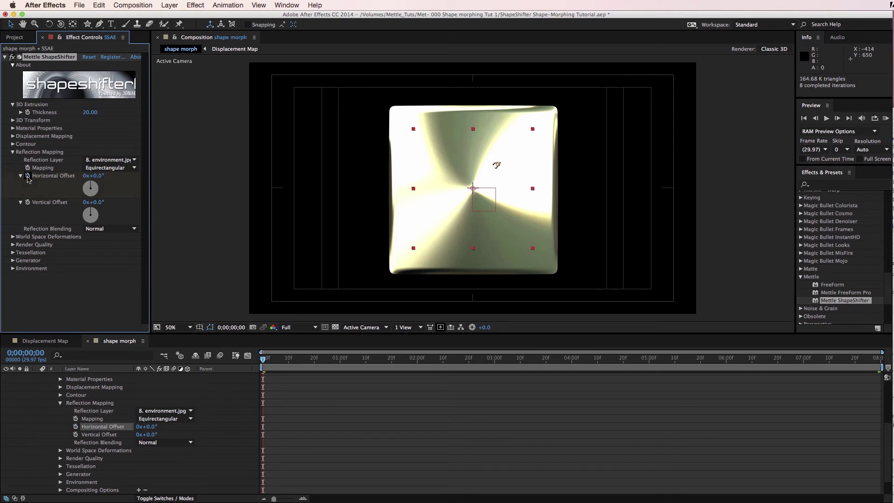
{"action": "left_click", "coordinate": [95, 185]}
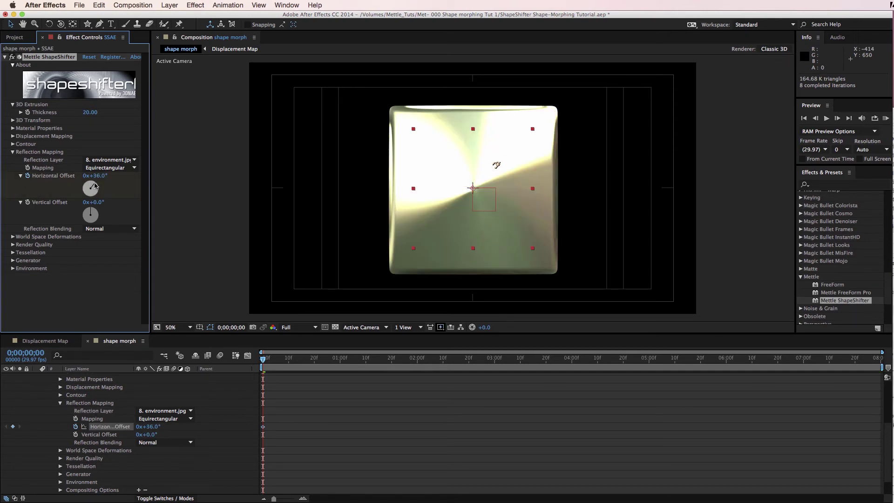
{"action": "key", "text": "End"}
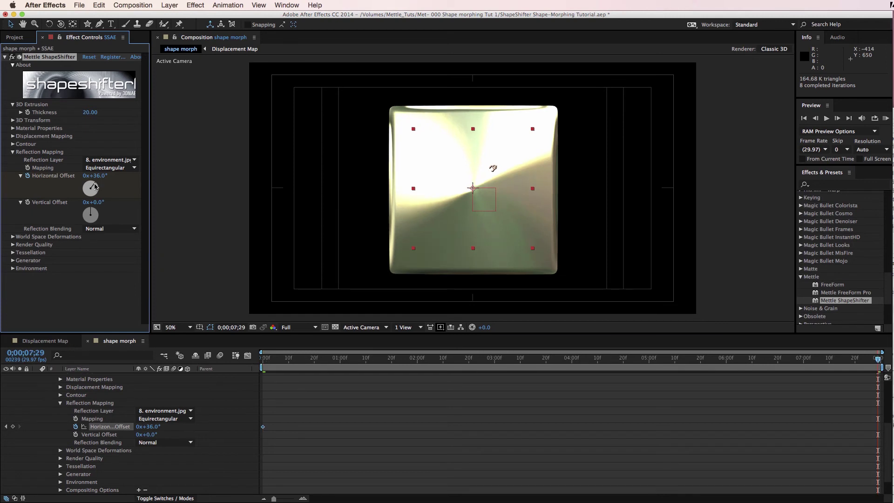
{"action": "left_click", "coordinate": [96, 188]}
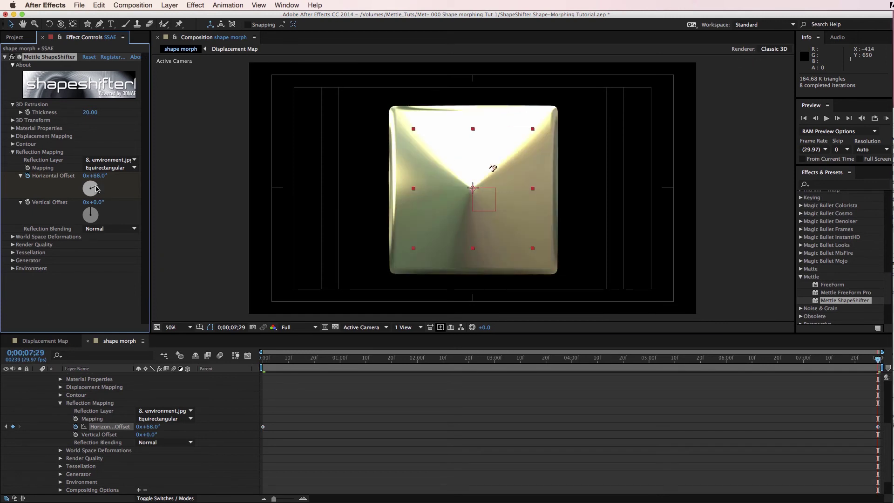
{"action": "key", "text": "super+s"}
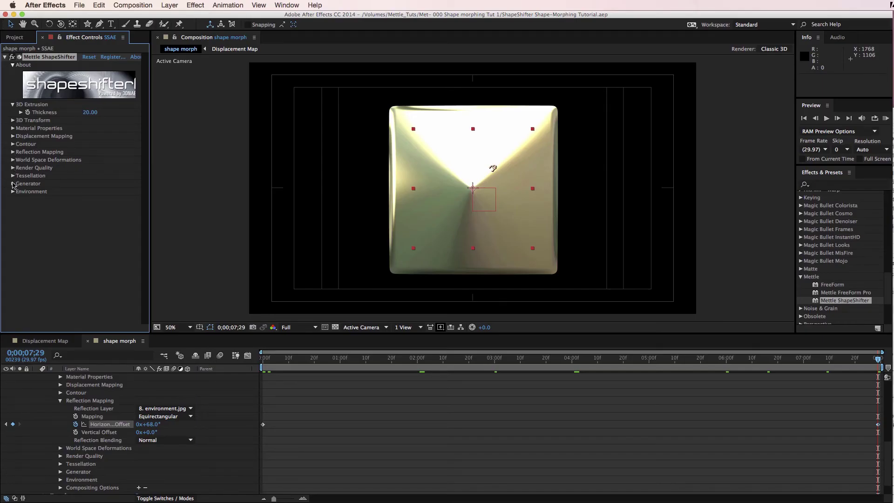
- Keyframe the Generator's Instances at 20 at the one-second mark
{"action": "left_click", "coordinate": [13, 184]}
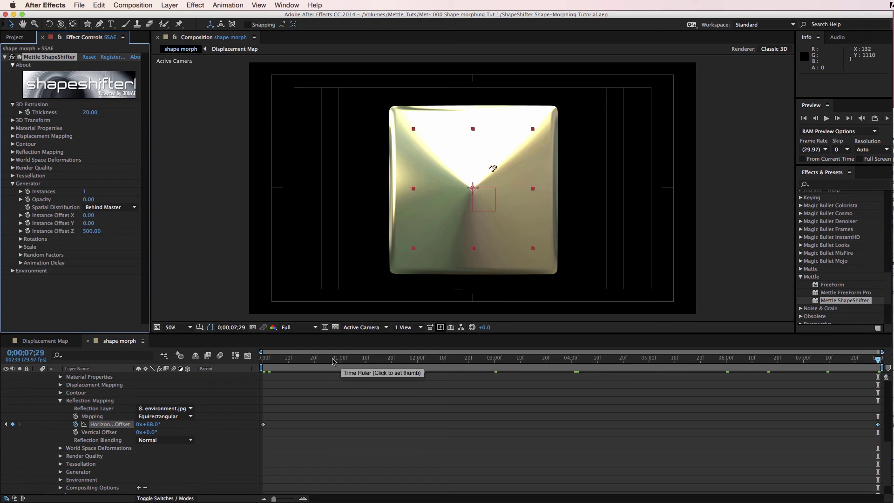
{"action": "key", "text": "Home"}
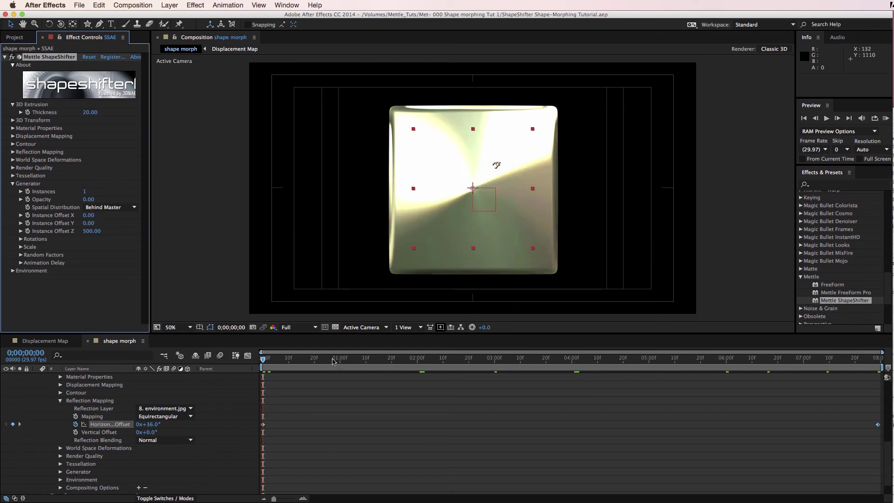
{"action": "left_click", "coordinate": [29, 192]}
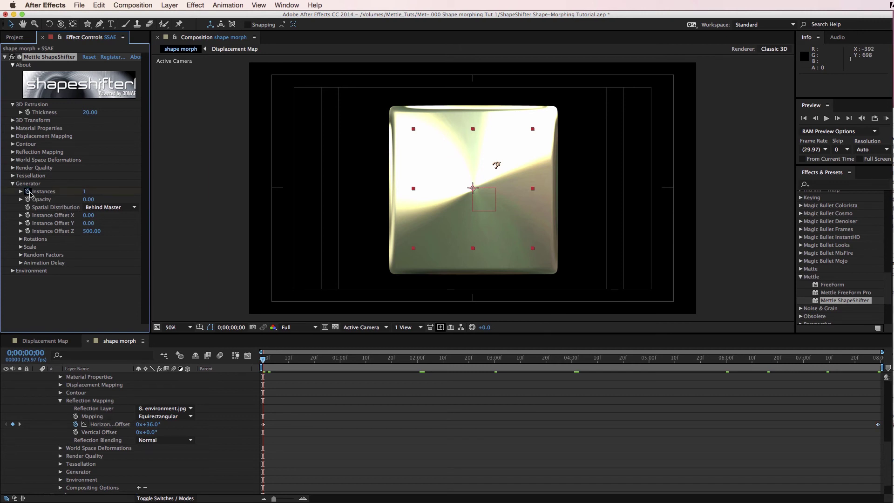
{"action": "left_click", "coordinate": [342, 363]}
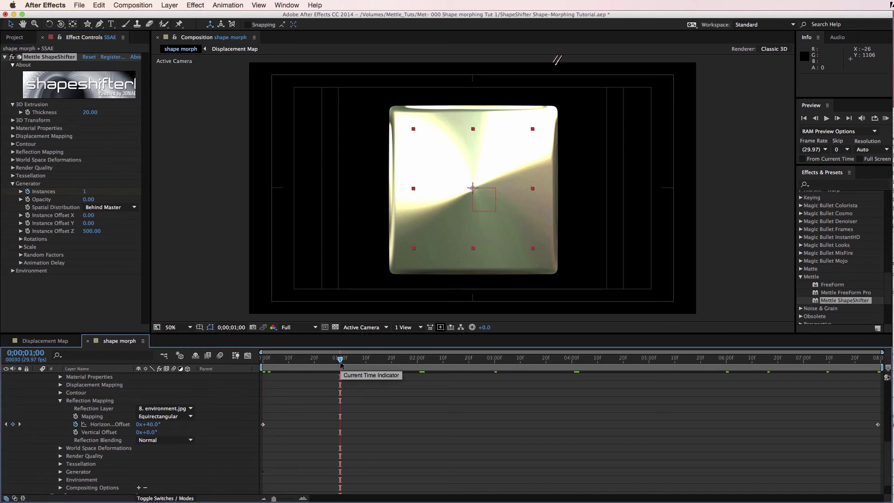
{"action": "left_click", "coordinate": [85, 193]}
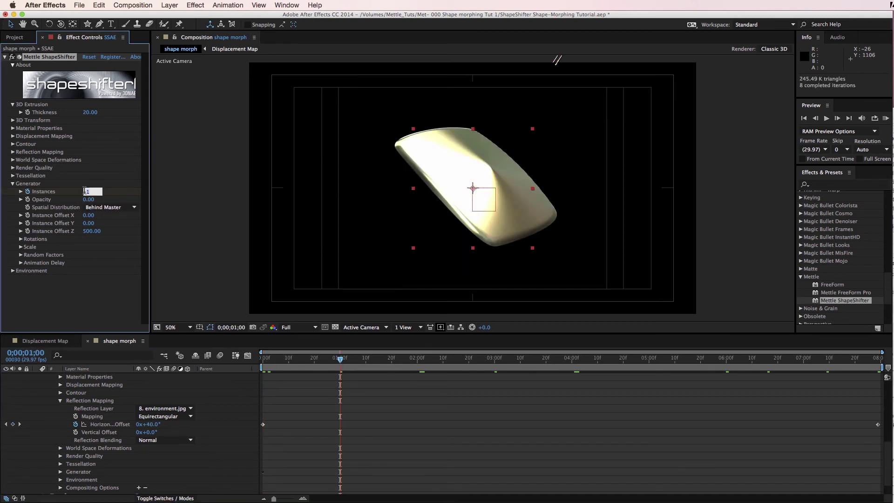
{"action": "key", "text": "Return"}
- Set Spatial Distribution to Distribute Equally From Center and Instance Offset Z to 0
{"action": "left_click", "coordinate": [99, 208]}
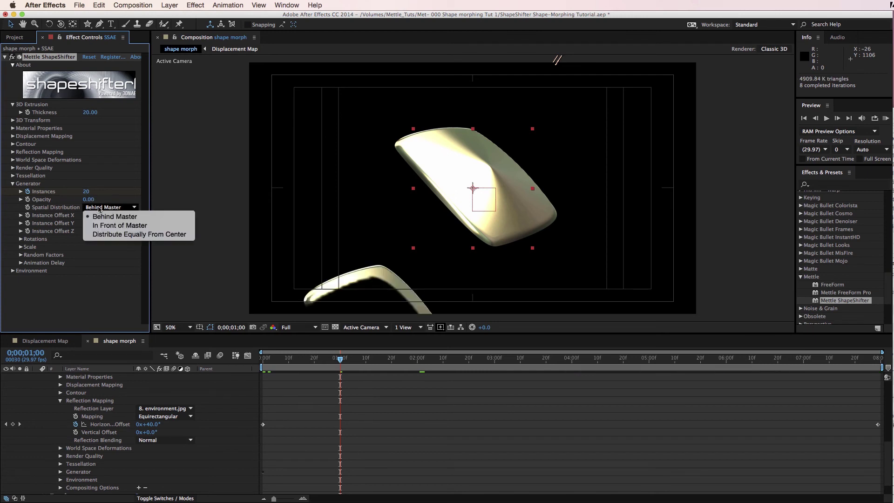
{"action": "left_click", "coordinate": [107, 235]}
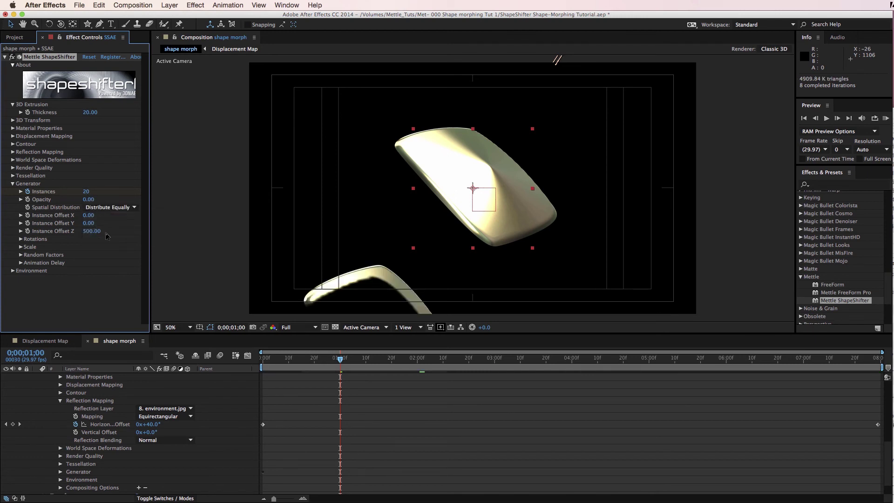
{"action": "left_click", "coordinate": [91, 231]}
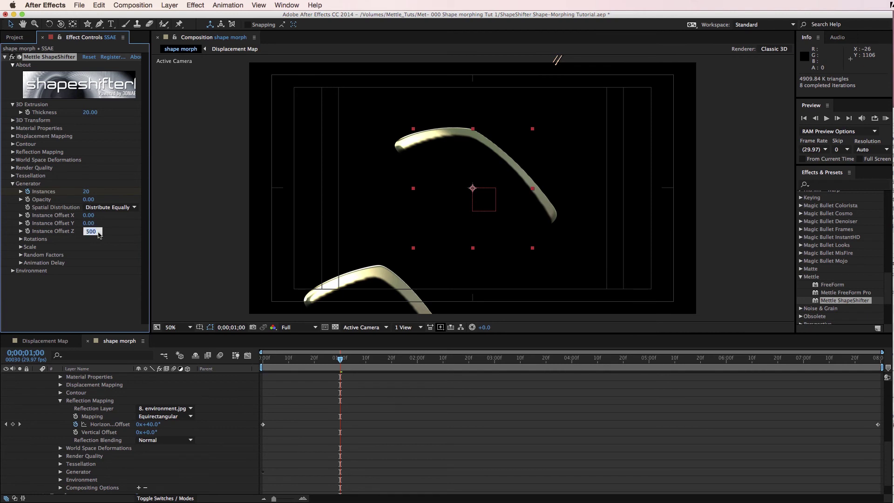
{"action": "type", "text": "0"}
{"action": "key", "text": "Return"}
- Keyframe the instance count to 1 at the last frame and back to 20 at 7;00
{"action": "key", "text": "End"}
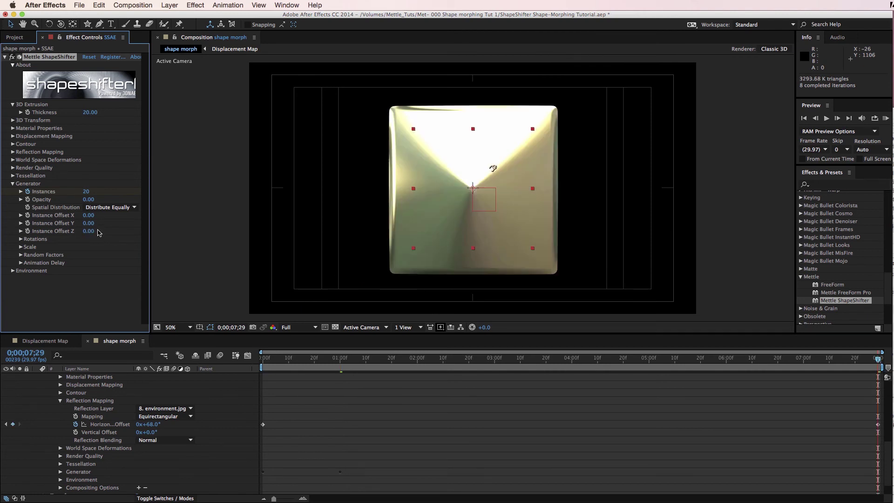
{"action": "left_click", "coordinate": [87, 192]}
{"action": "key", "text": "Return"}
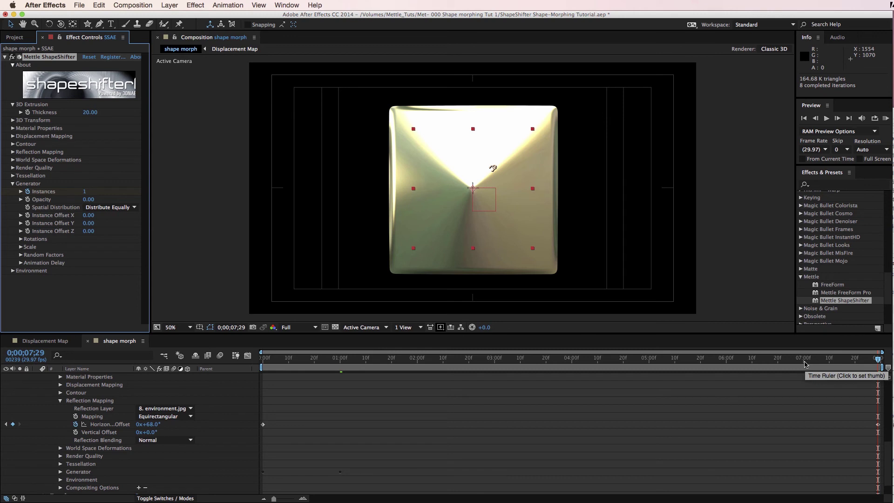
{"action": "left_click", "coordinate": [805, 362]}
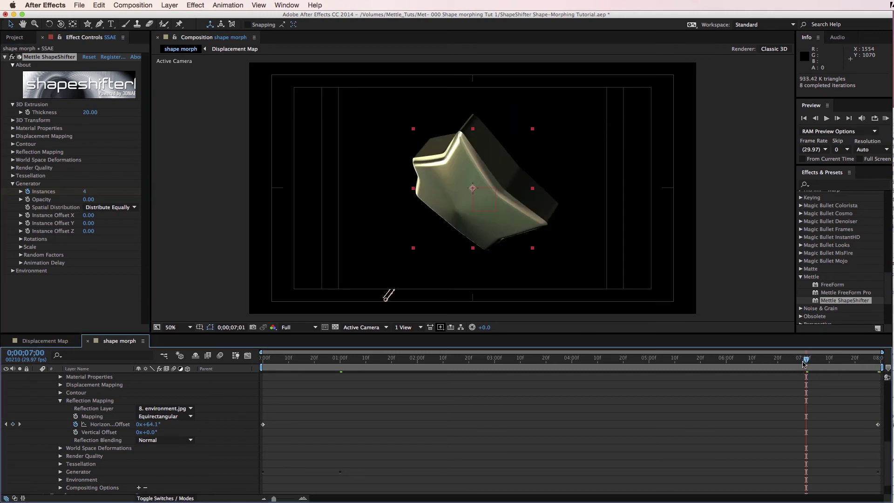
{"action": "left_click", "coordinate": [803, 362]}
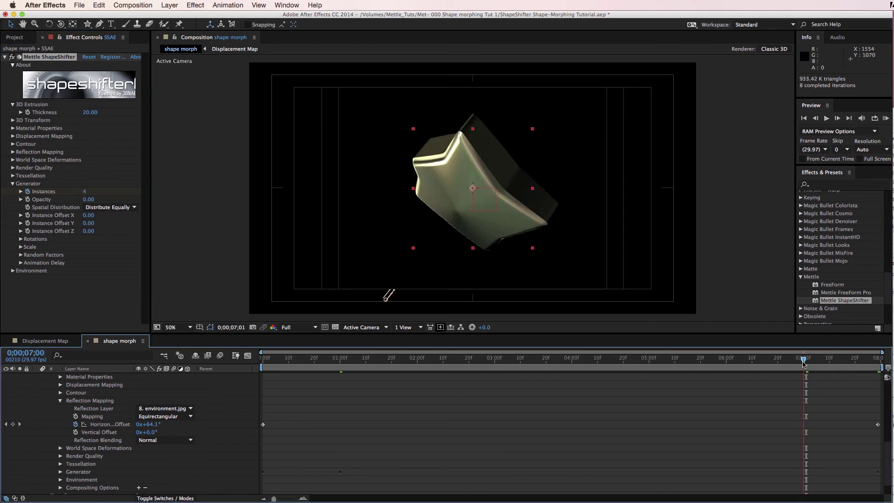
{"action": "left_click", "coordinate": [85, 192]}
{"action": "key", "text": "Return"}
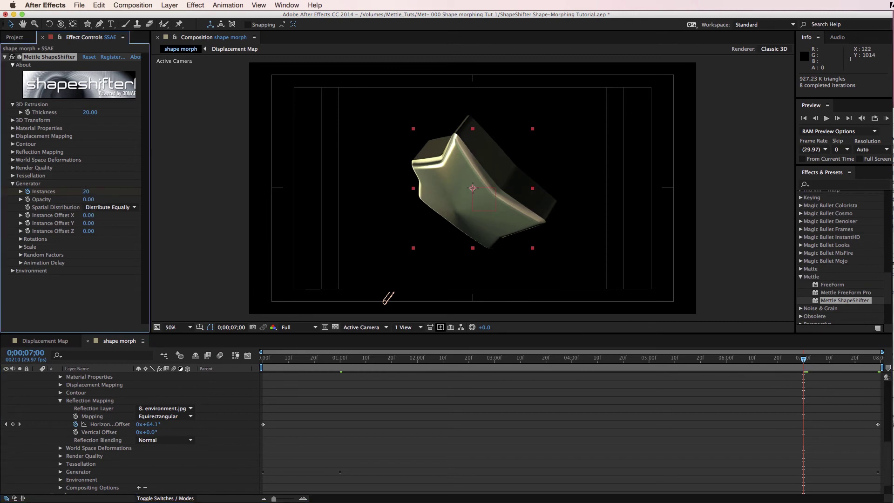
- Set the Generator's first Spiral Rotation to 28°
{"action": "left_click", "coordinate": [21, 239]}
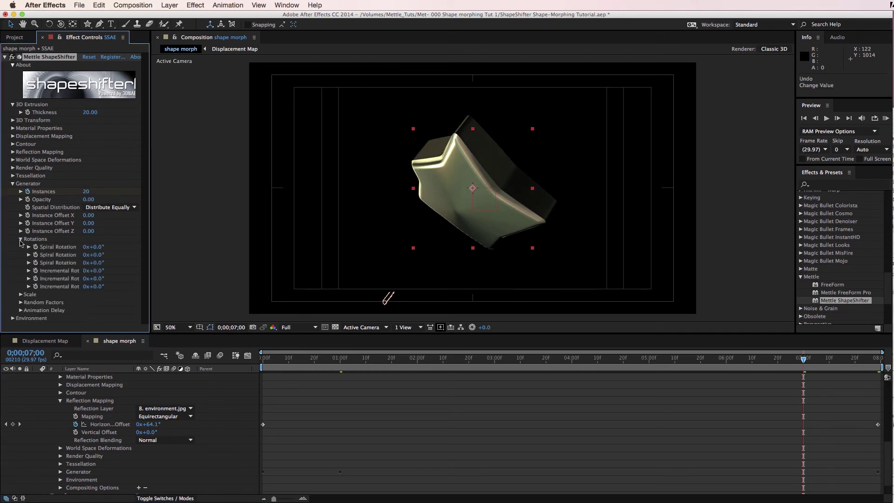
{"action": "left_click", "coordinate": [98, 249]}
{"action": "type", "text": "28"}
{"action": "key", "text": "Return"}
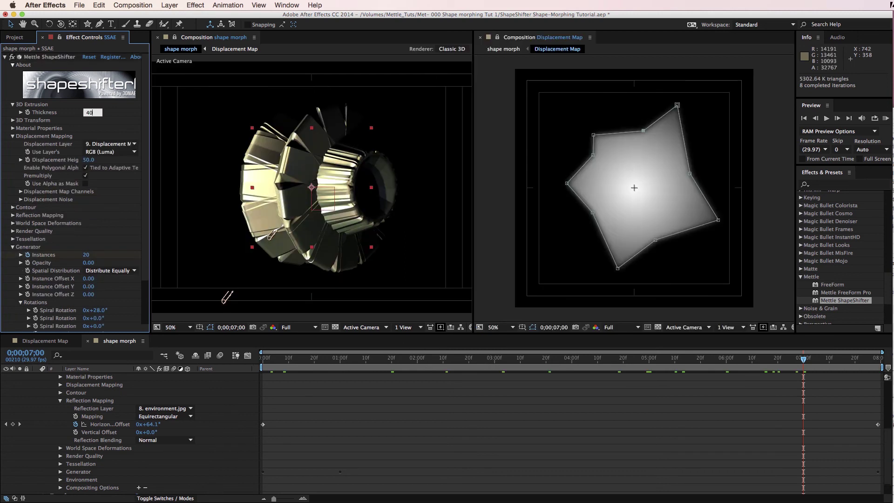
- Adjust 3D Extrusion Thickness, trying 40 and then 60
{"action": "left_click_drag", "start_coordinate": [89, 113], "coordinate": [89, 119]}
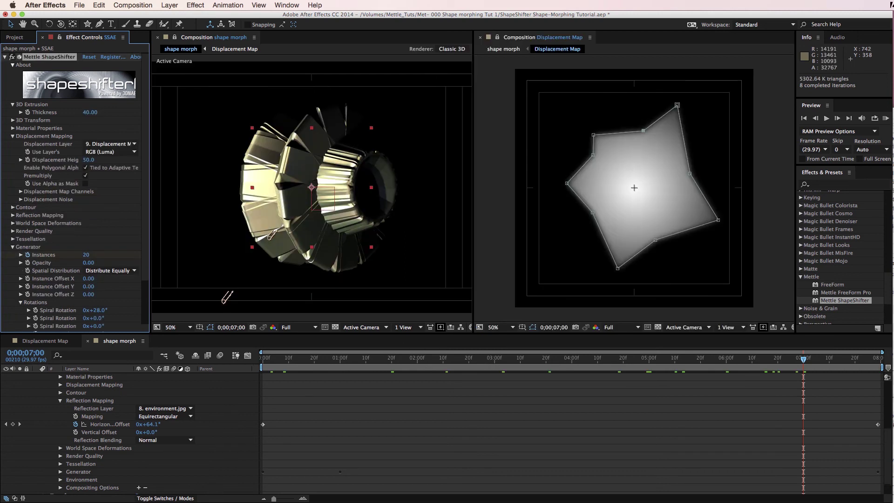
{"action": "left_click", "coordinate": [89, 114]}
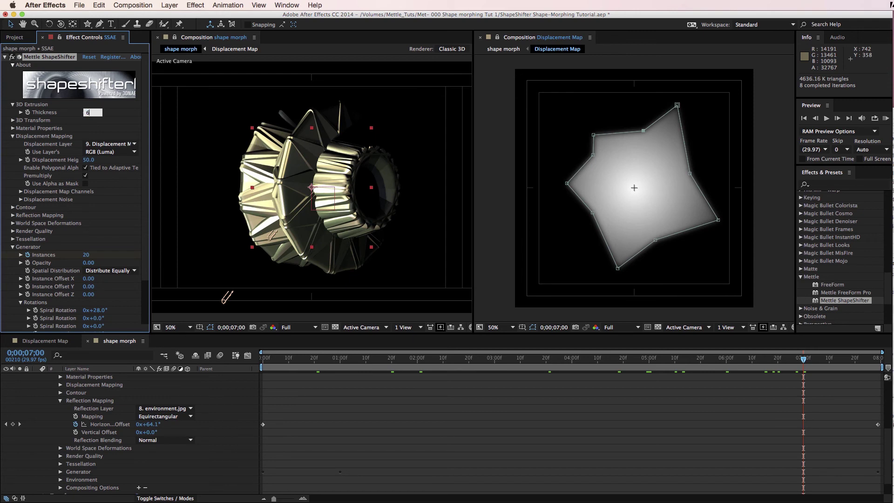
{"action": "key", "text": "Return"}
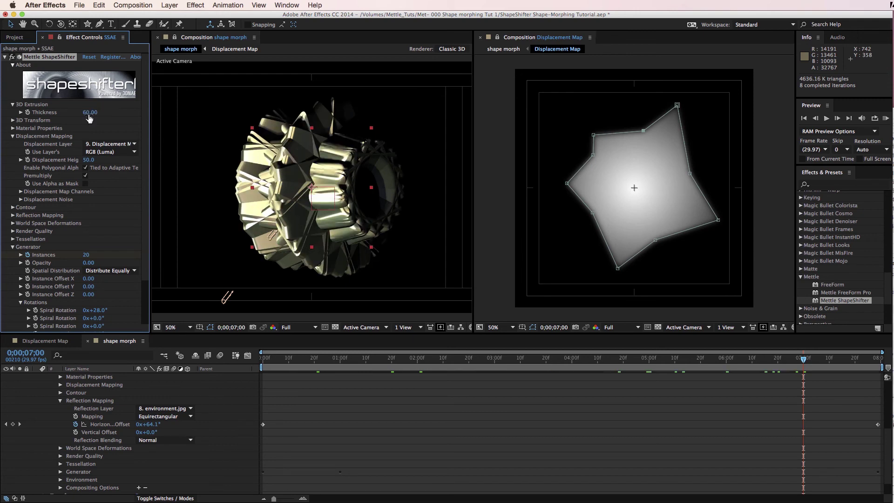
{"action": "left_click", "coordinate": [89, 115]}
- Return the thickness to 40 and give the Parallel Left light the teal colour 179CAD
{"action": "key", "text": "Return"}
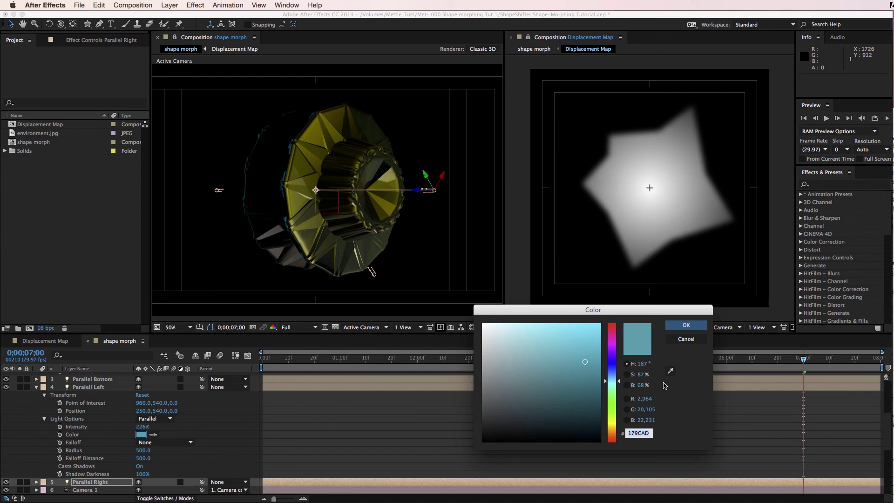
{"action": "left_click", "coordinate": [686, 324]}
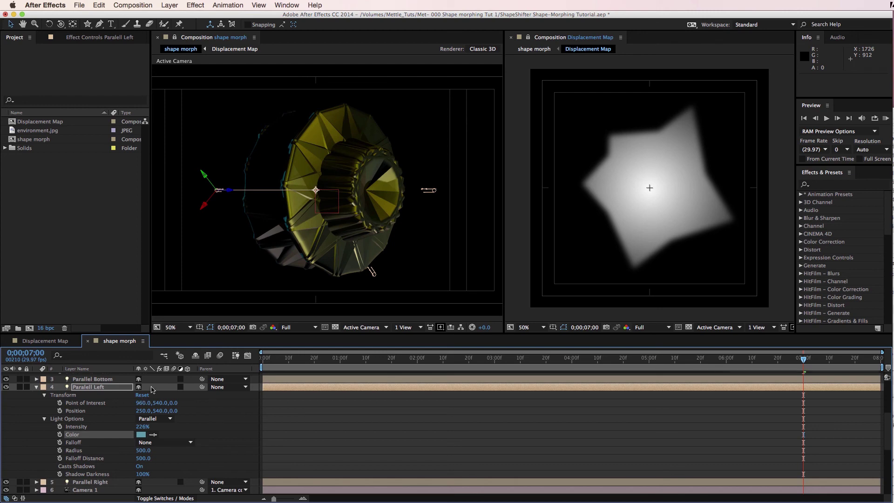
{"action": "scroll", "coordinate": [194, 417], "scroll_direction": "up", "scroll_amount": 5}
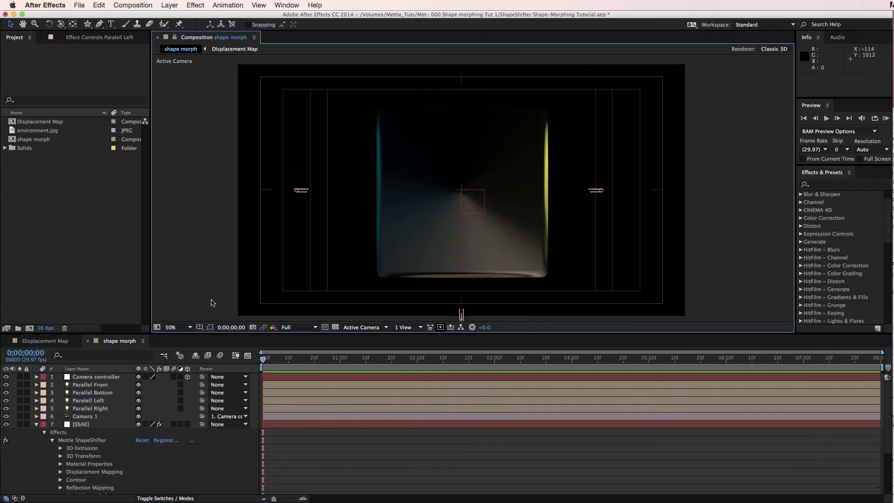
- Play a RAM preview of the lit shape morph animation
{"action": "key", "text": "KP_0"}
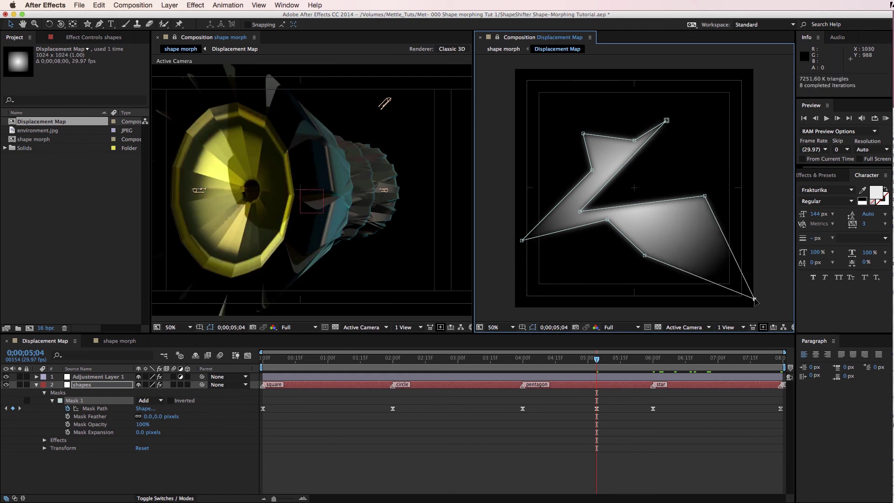
- Undo the jagged mask edits and a trial star rotation and shrink, then step back to 6;19
{"action": "key", "text": "super+z"}
{"action": "key", "text": "super+z"}
{"action": "key", "text": "super+z"}
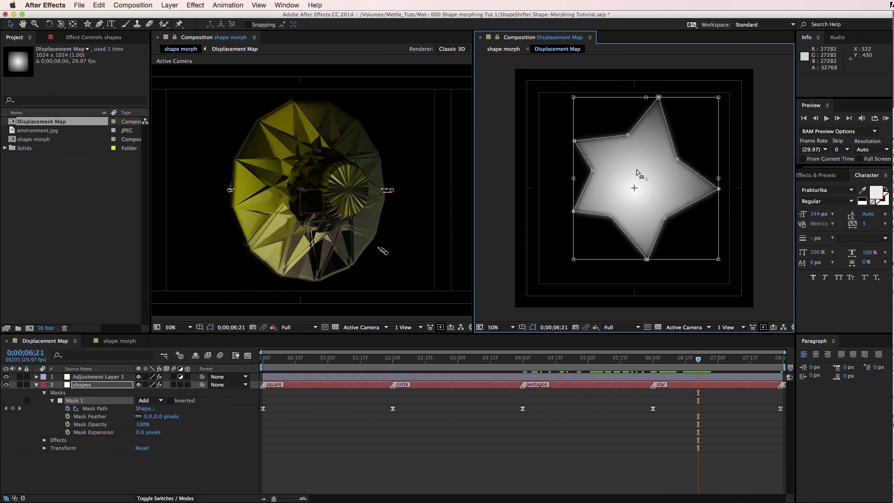
{"action": "key", "text": "super+z"}
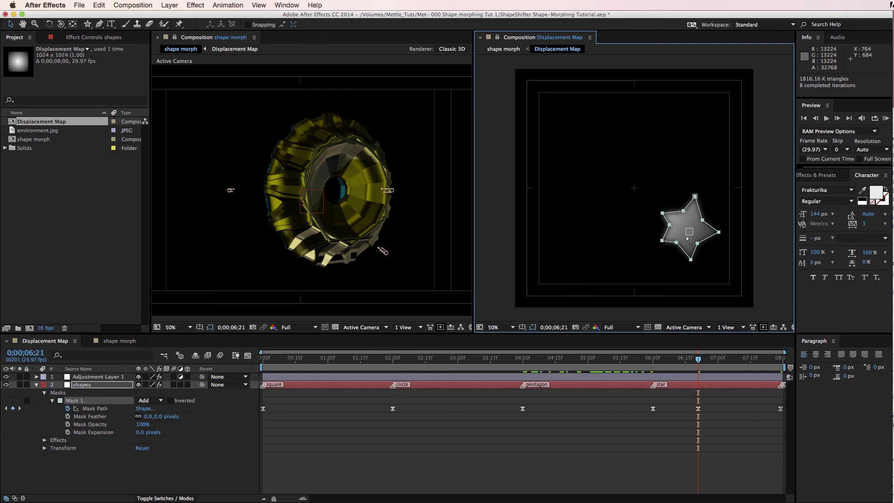
{"action": "key", "text": "super+z"}
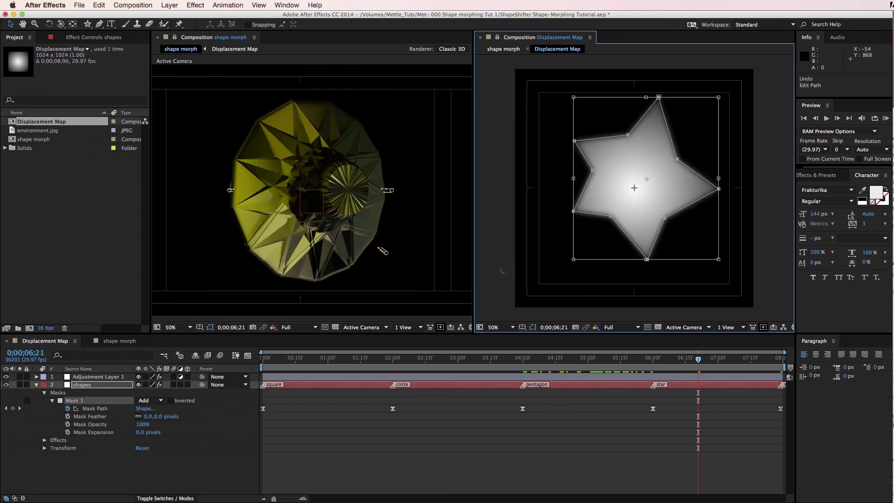
{"action": "left_click_drag", "start_coordinate": [570, 91], "coordinate": [541, 205]}
{"action": "left_click_drag", "start_coordinate": [582, 128], "coordinate": [574, 258]}
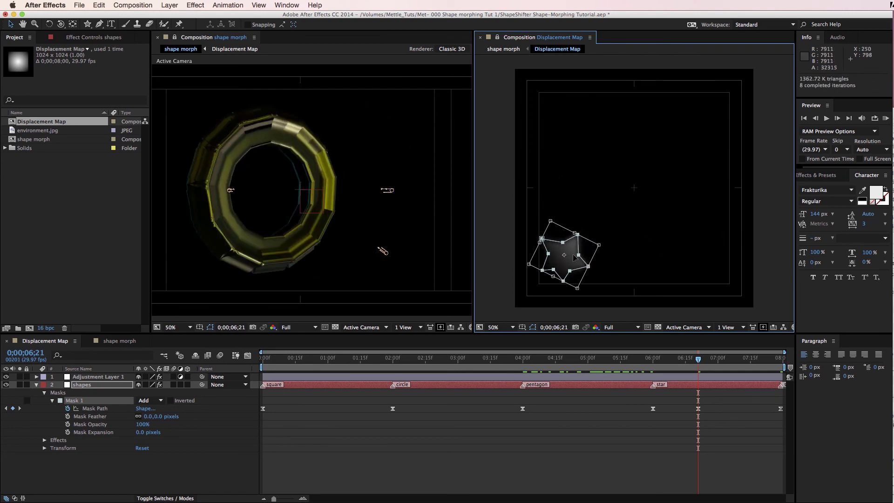
{"action": "key", "text": "ctrl+z"}
{"action": "key", "text": "ctrl+z"}
{"action": "key", "text": "ctrl+z"}
{"action": "key", "text": "ctrl+z"}
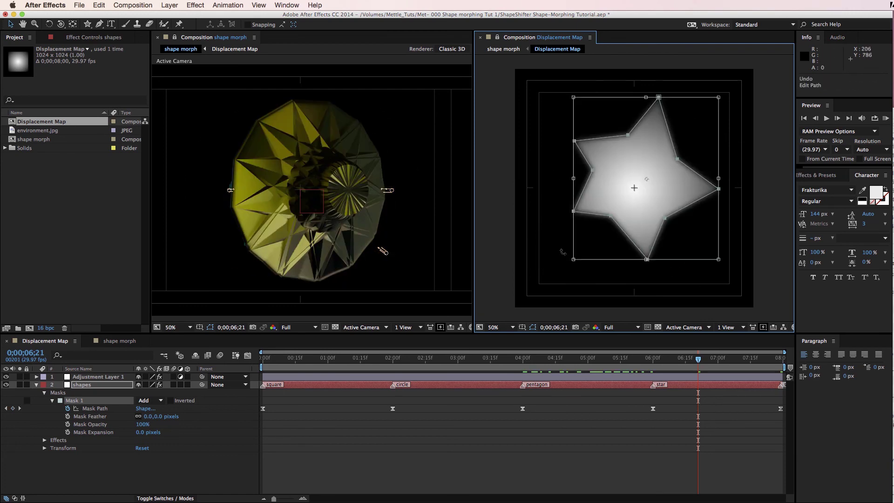
{"action": "key", "text": "Page_Up"}
{"action": "key", "text": "Page_Up"}
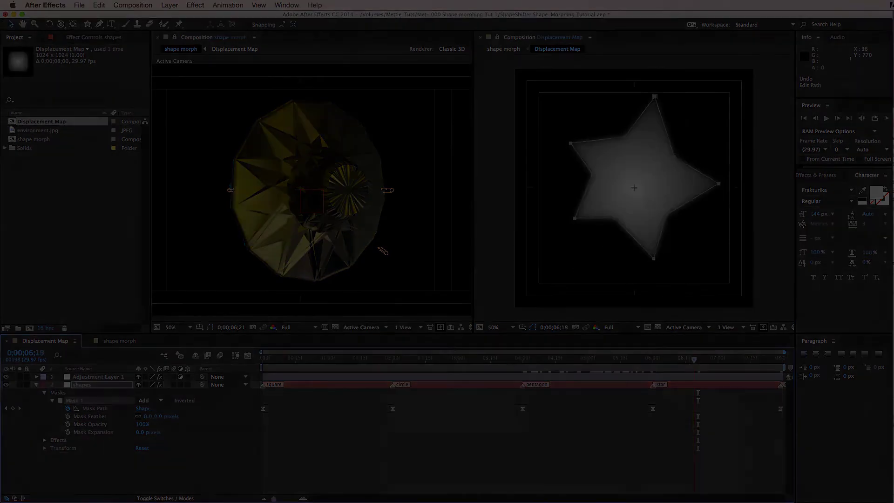